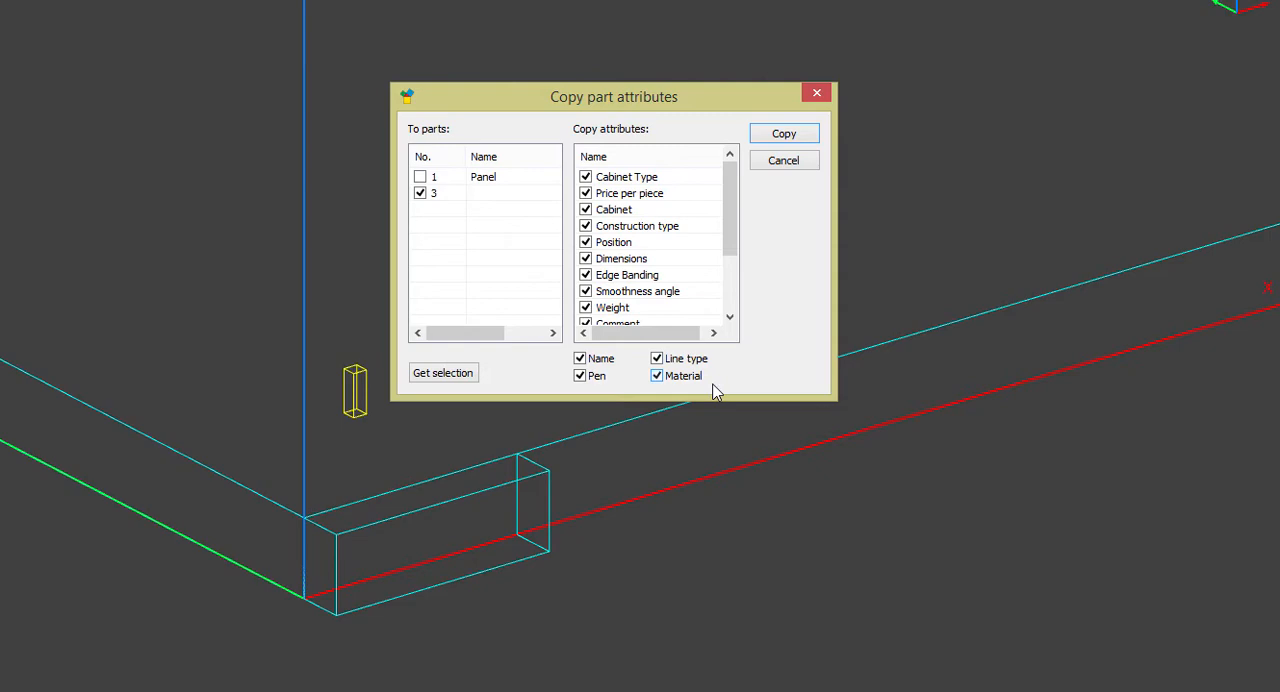
# Copy all listed attributes, including name, pen, line type and material, to part 3 and accept its part name Machine Block
pyautogui.click(783, 134)
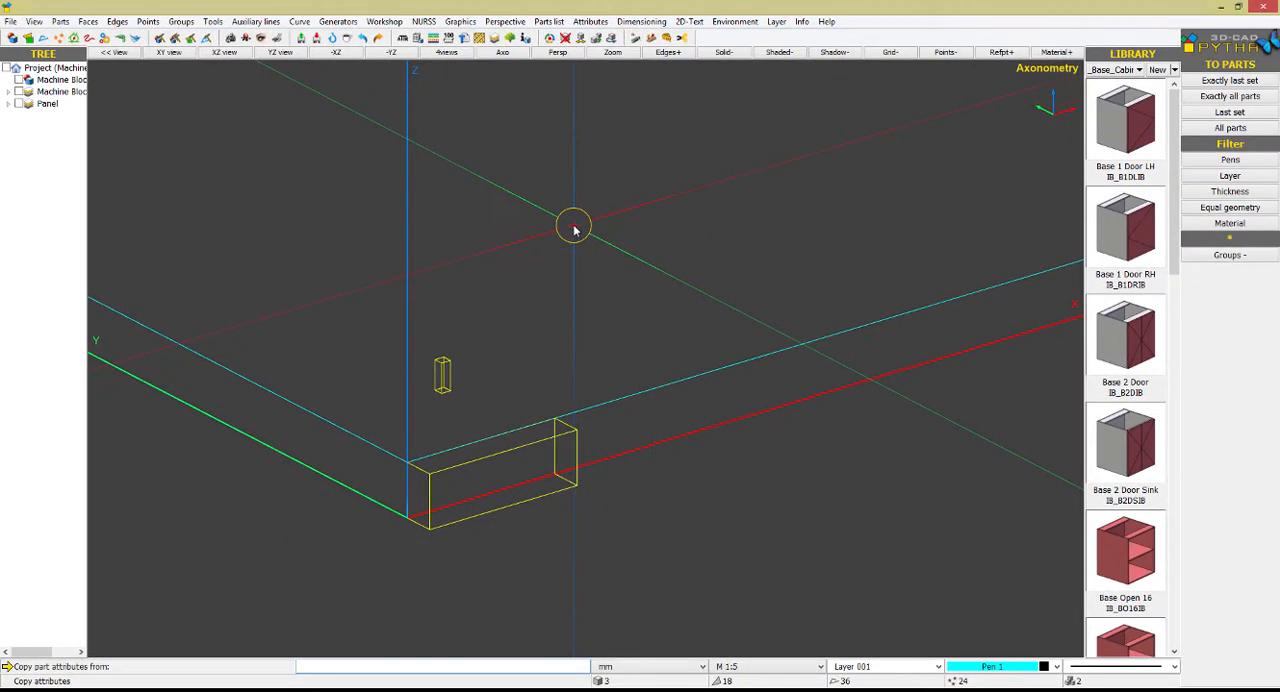
pyautogui.press('Escape')
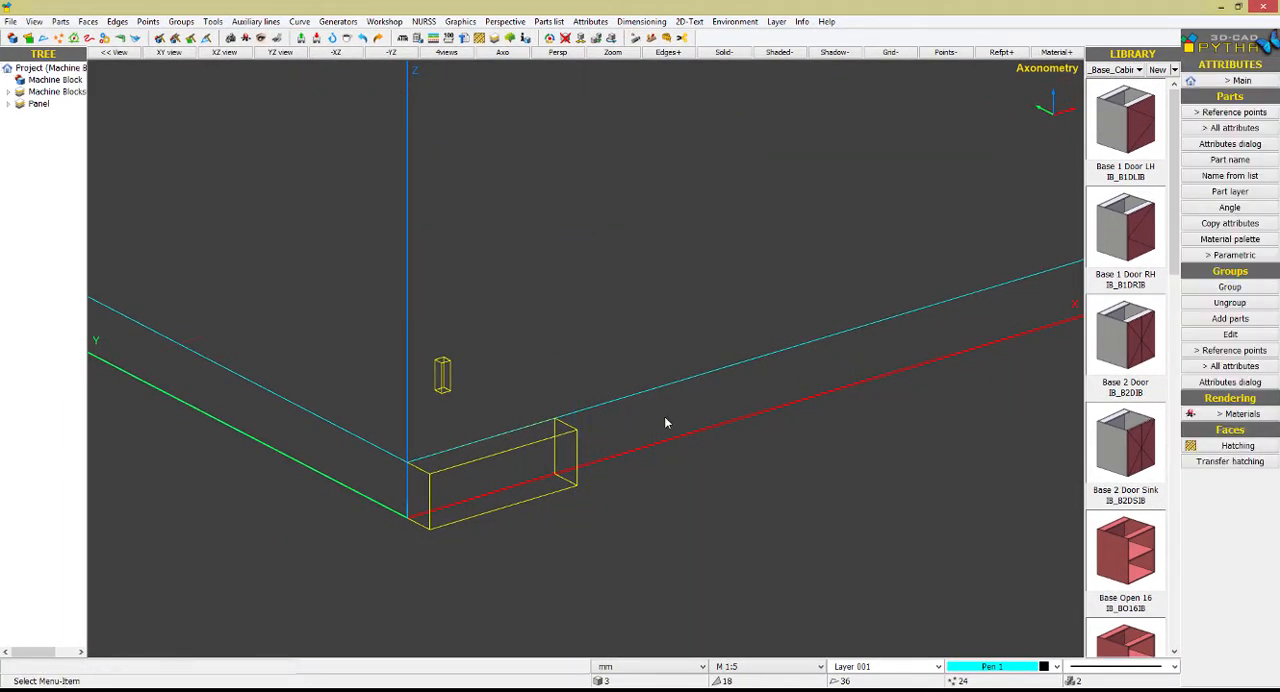
pyautogui.click(418, 38)
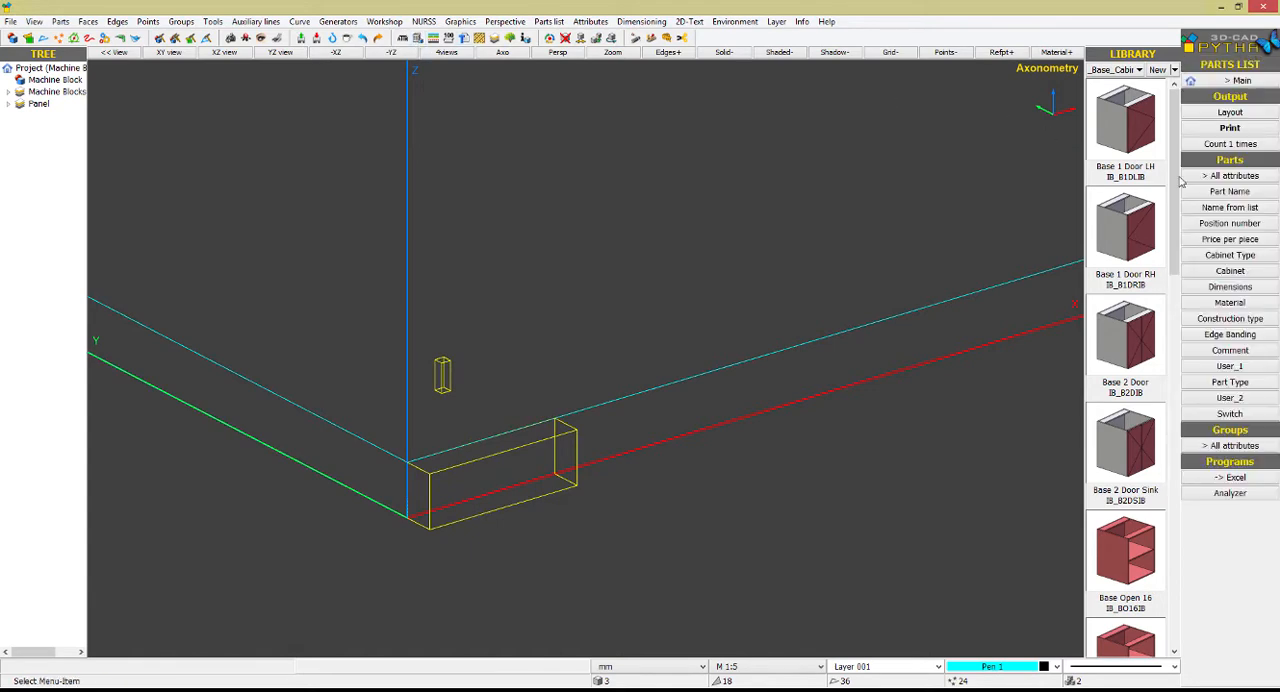
pyautogui.click(1230, 191)
pyautogui.click(575, 445)
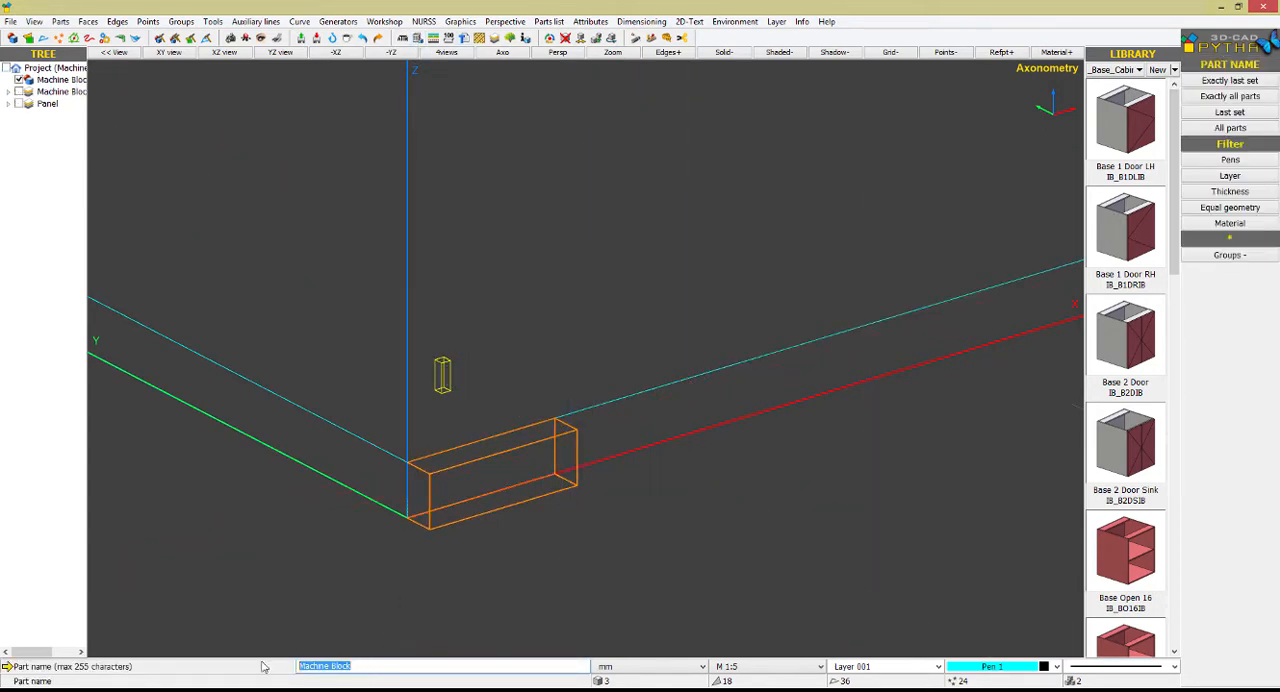
pyautogui.press('Return')
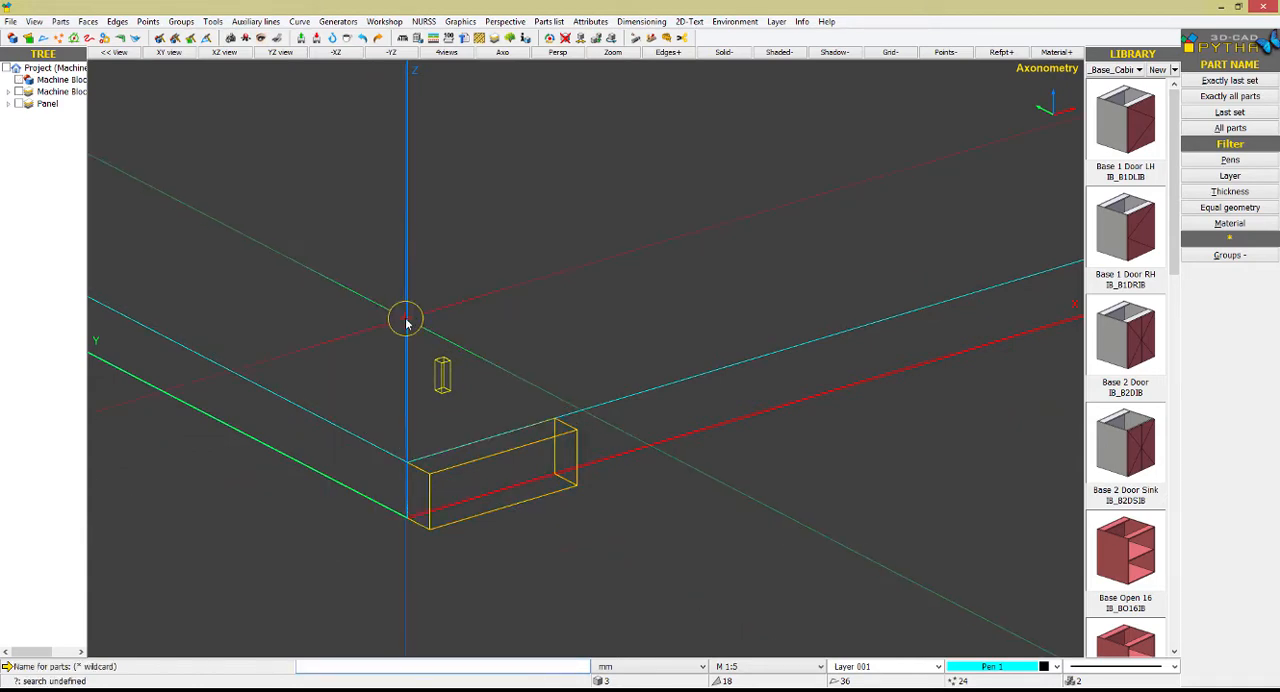
pyautogui.rightClick(502, 261)
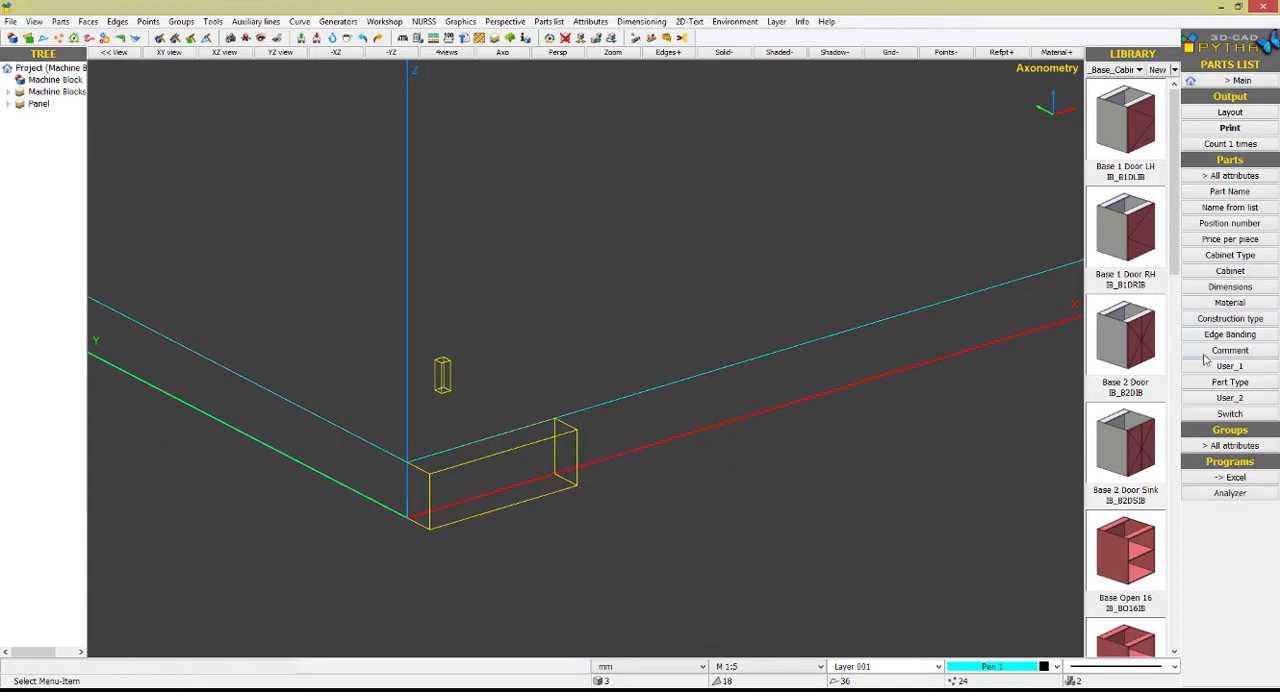
# Set the Part Type of the machine block at the panel's corner to HorHole
pyautogui.click(1230, 382)
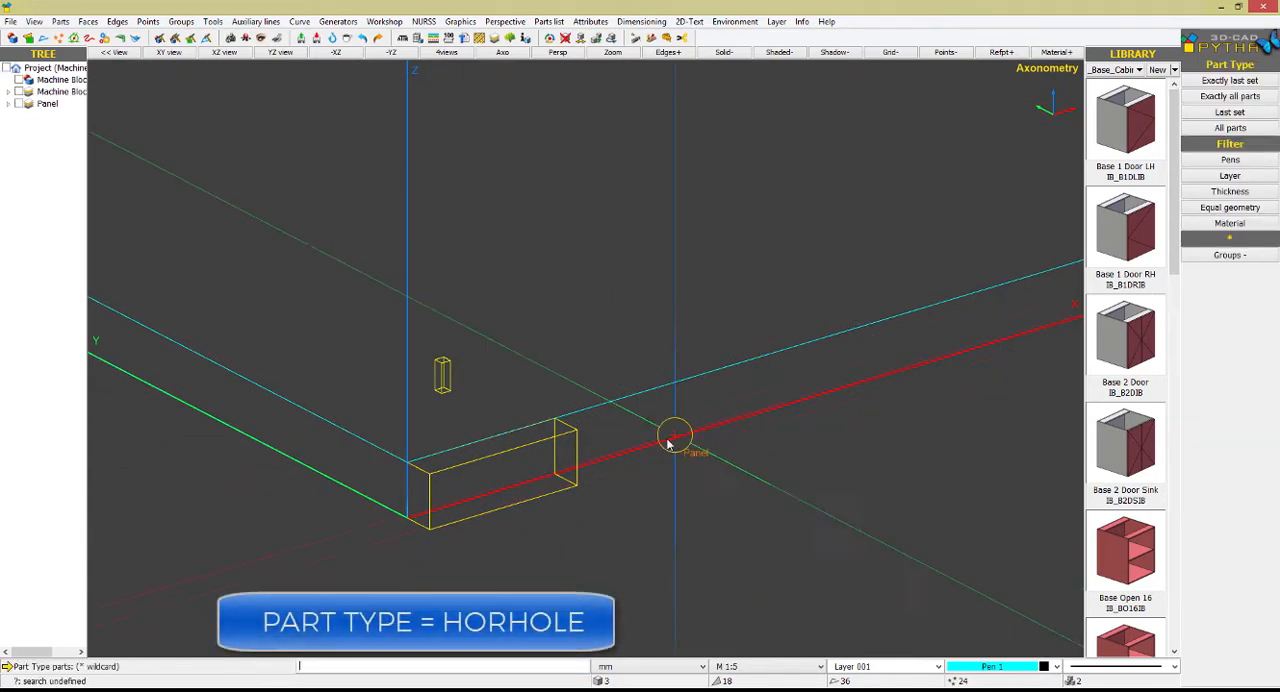
pyautogui.click(572, 437)
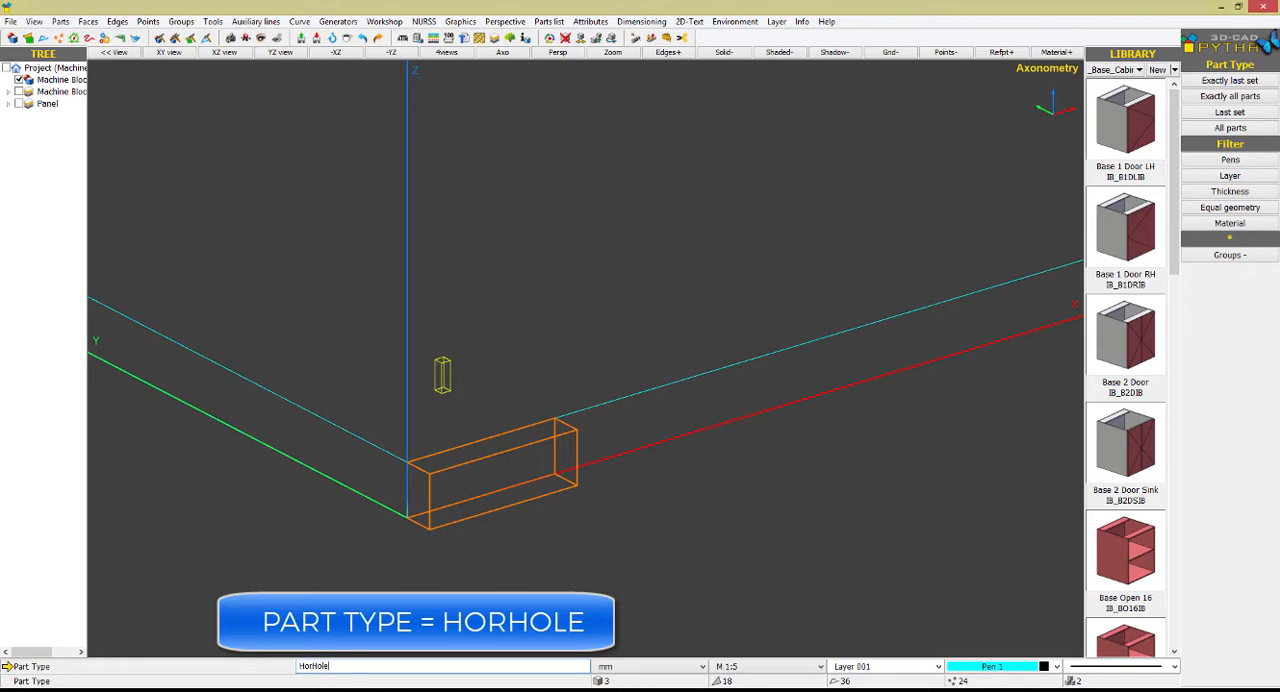
pyautogui.press('Return')
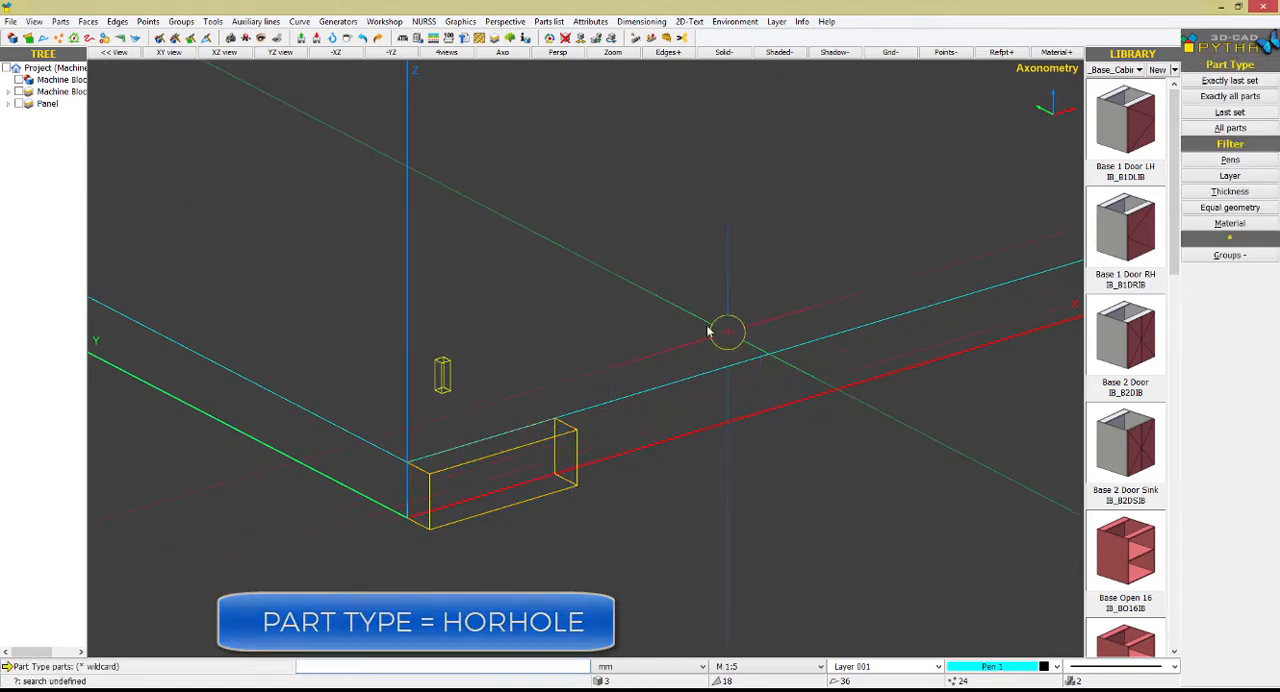
# Center the HorHole machine block on the origin, parallel to X only
pyautogui.rightClick(568, 432)
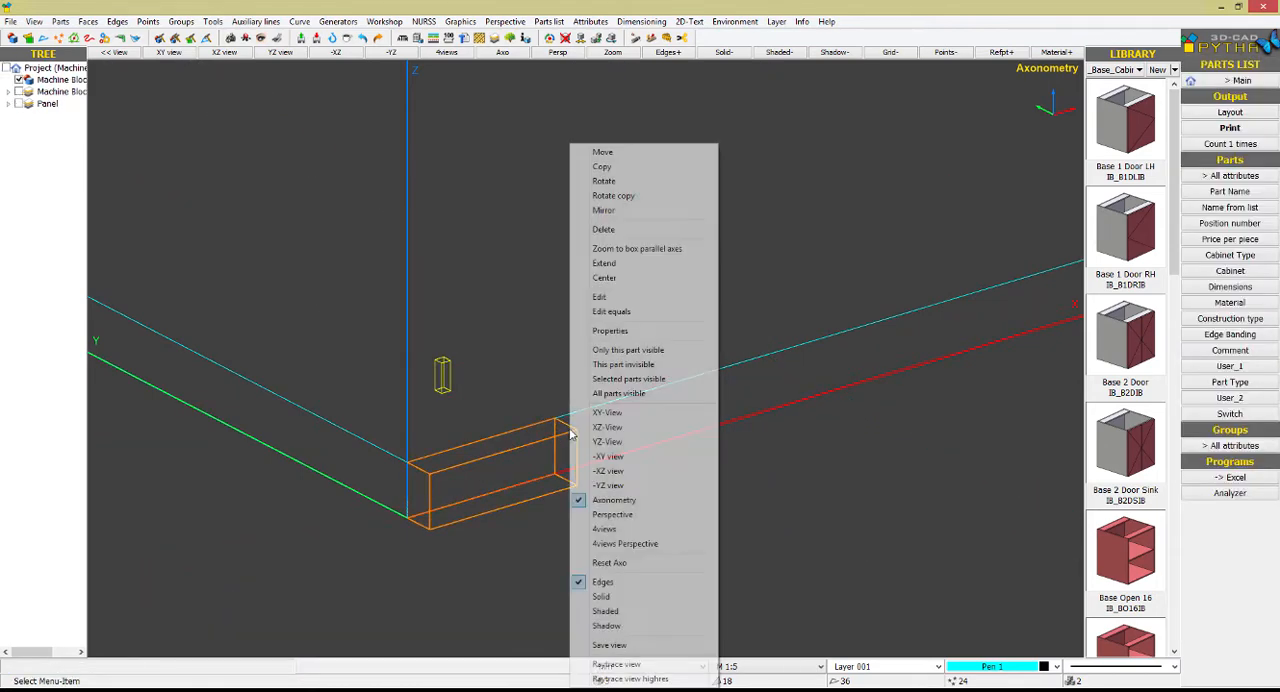
pyautogui.click(614, 280)
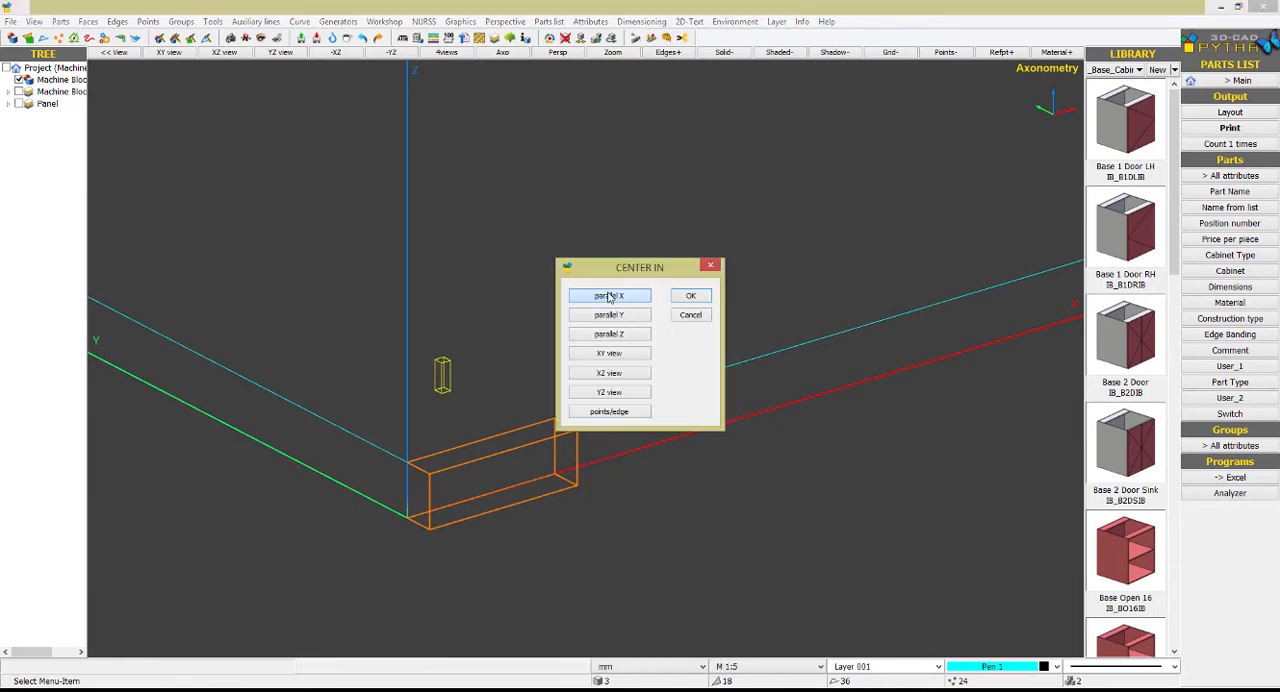
pyautogui.click(662, 294)
pyautogui.click(315, 406)
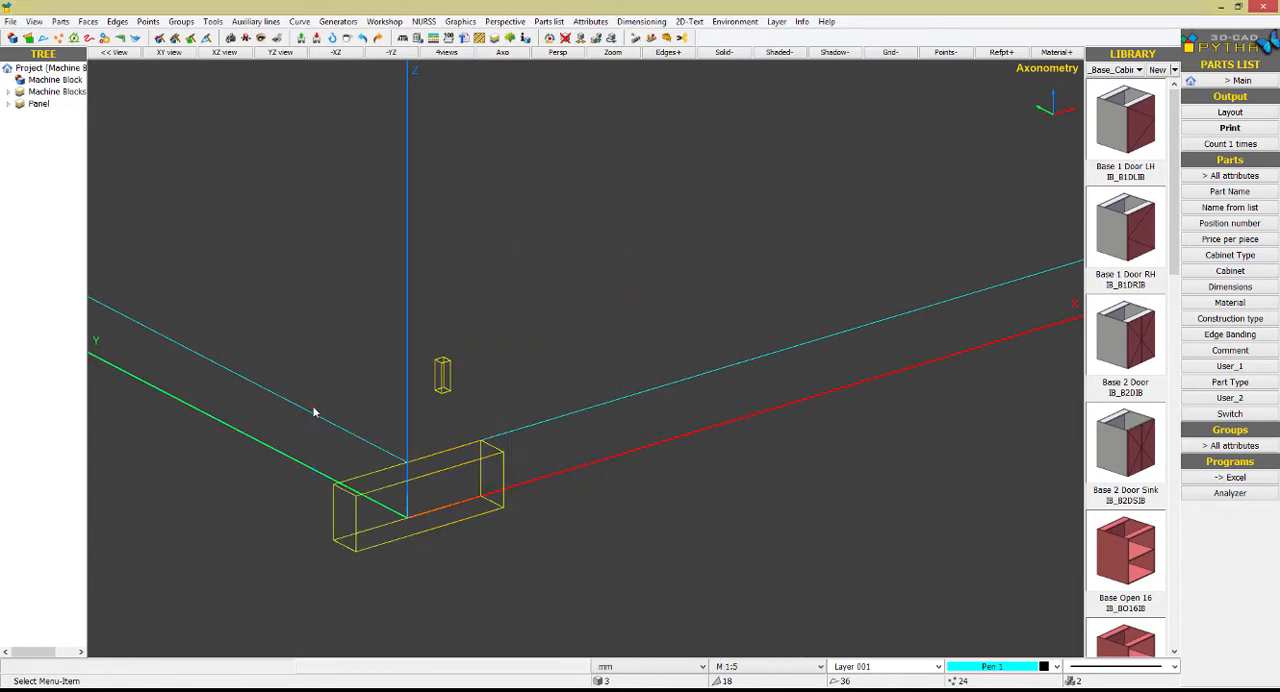
# Move the centered machine block in positive X along the panel's front edge, inward from the corner
pyautogui.rightClick(373, 478)
pyautogui.click(427, 156)
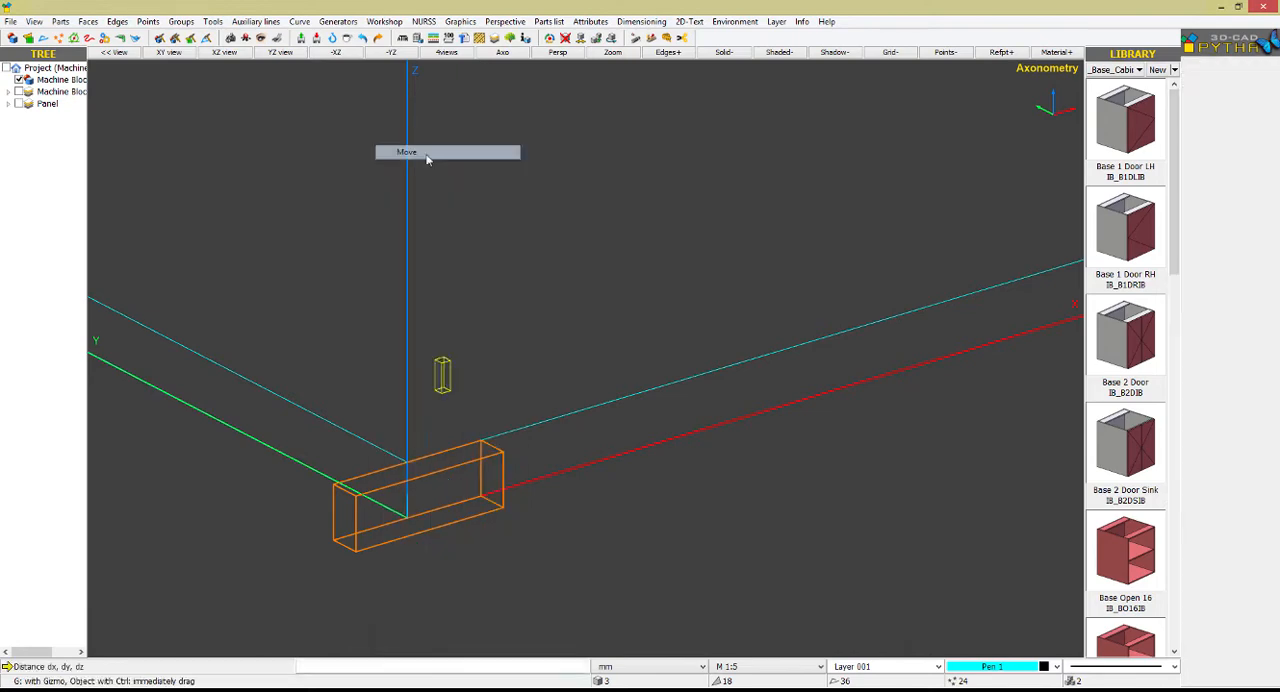
pyautogui.press('Return')
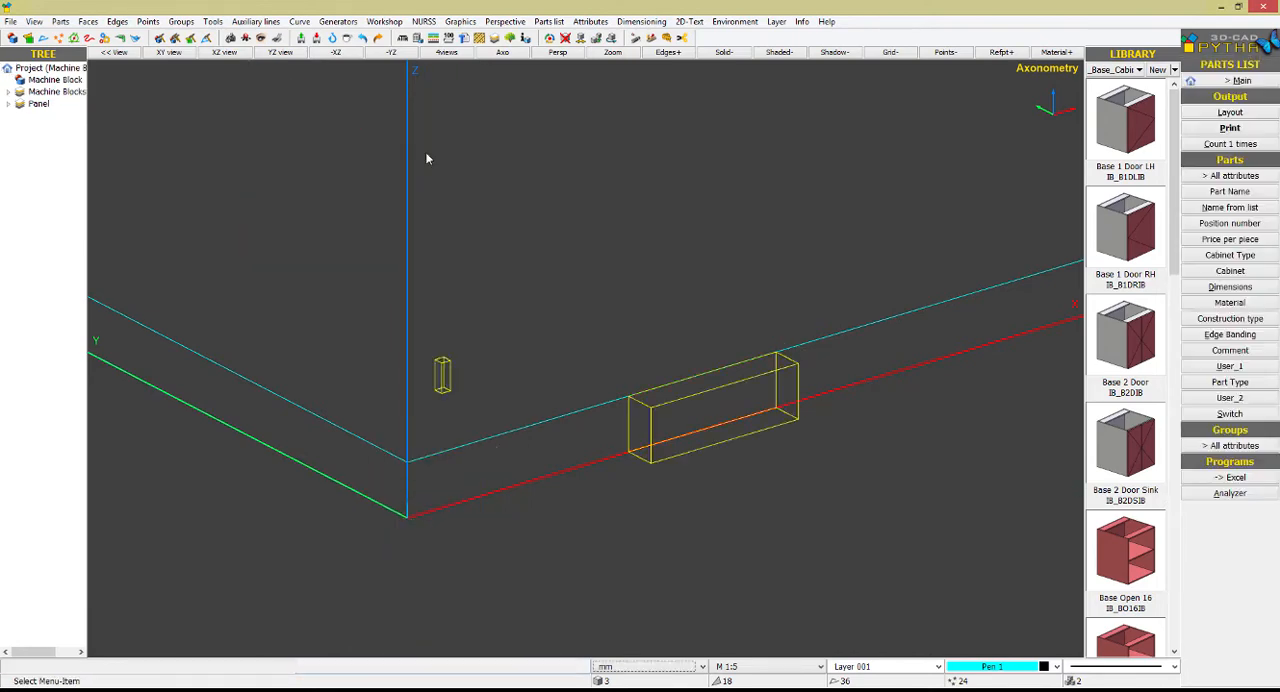
# Copy the machine block once along X, using the panel's 1000 mm length minus 200 as the displacement
pyautogui.rightClick(516, 137)
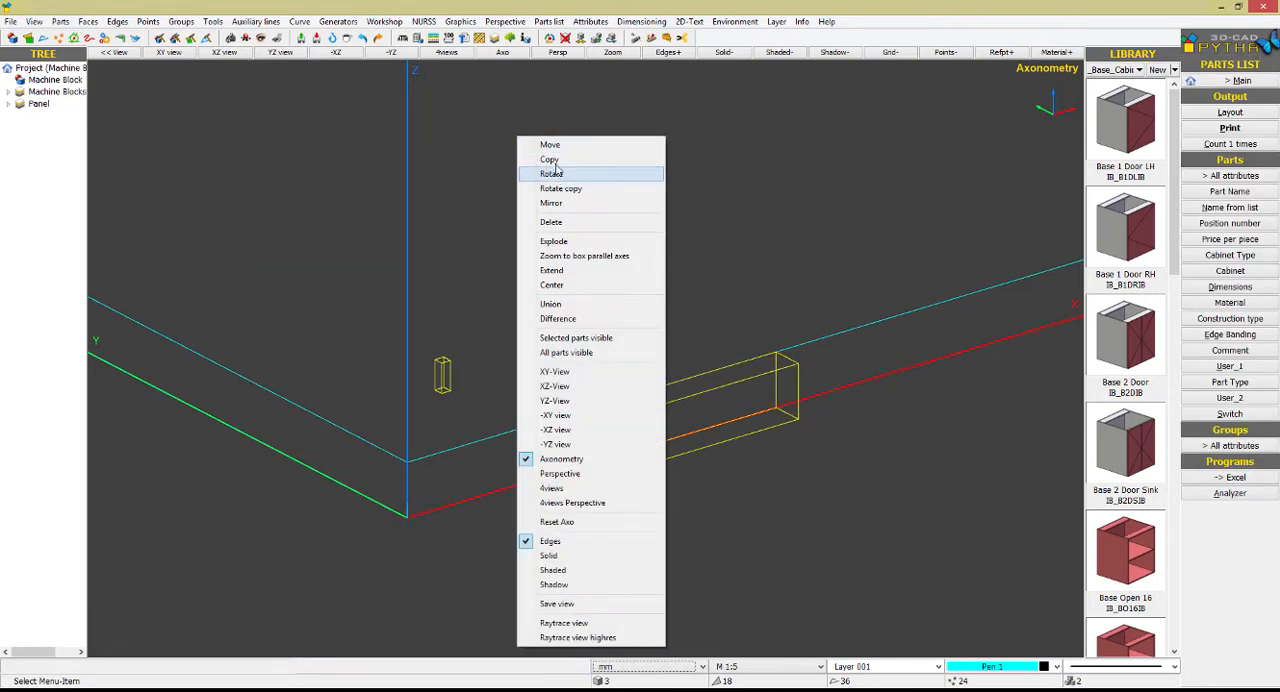
pyautogui.click(545, 164)
pyautogui.click(650, 402)
pyautogui.rightClick(646, 402)
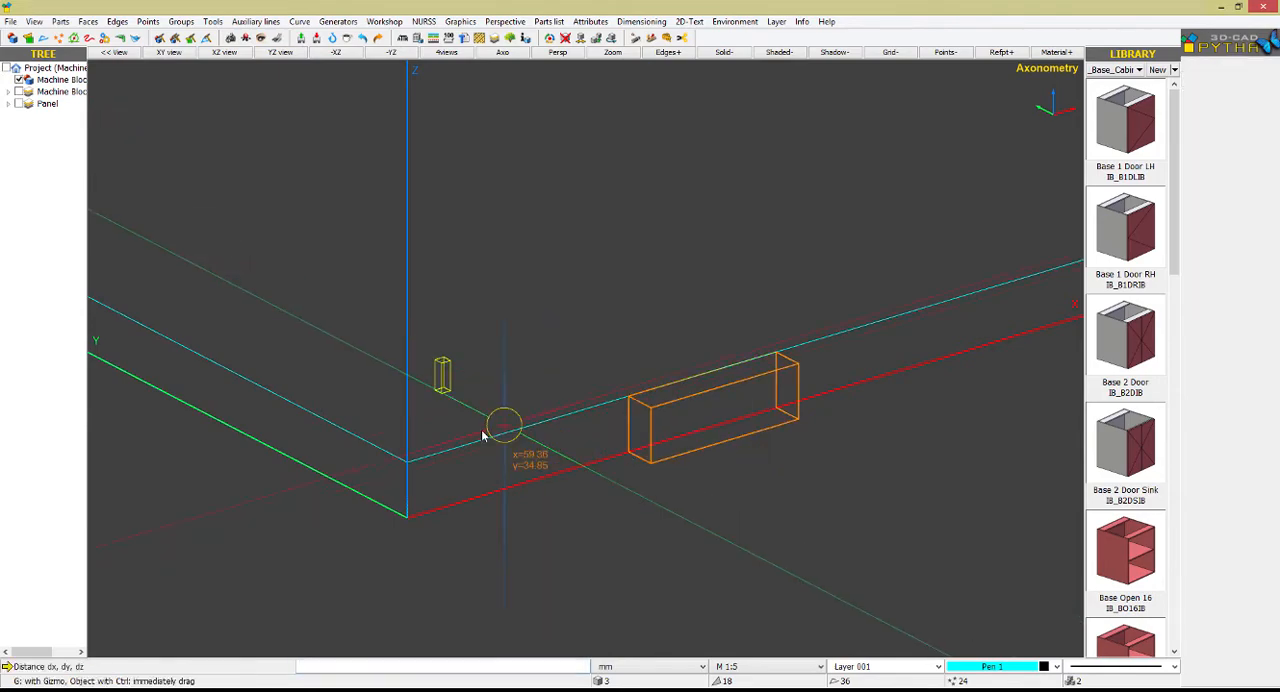
pyautogui.click(404, 464)
pyautogui.scroll(-3, 380, 458)
pyautogui.scroll(-2, 900, 240)
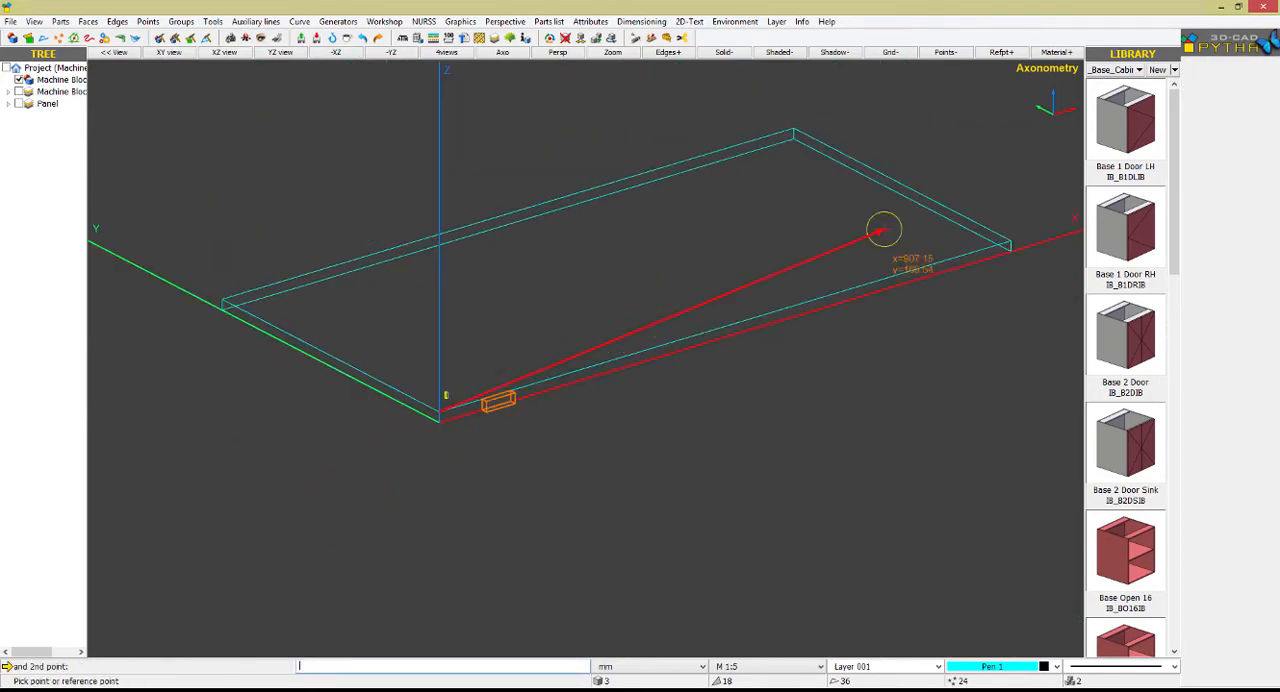
pyautogui.click(988, 233)
pyautogui.click(581, 263)
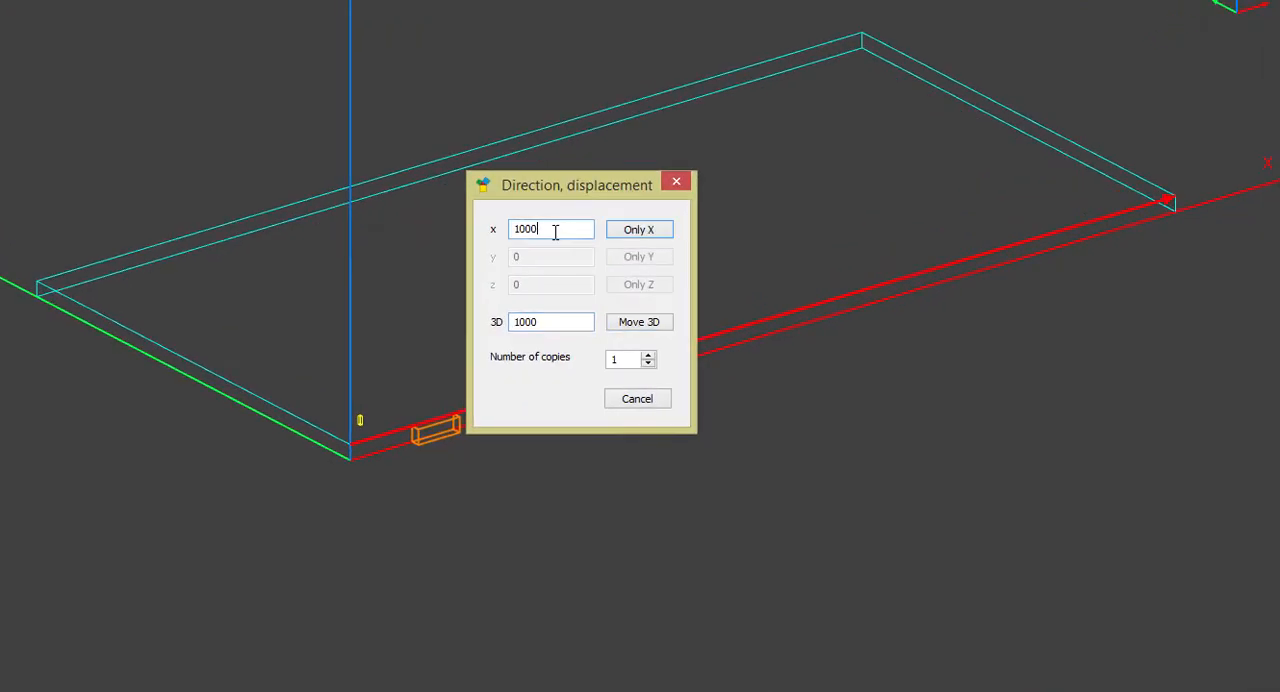
pyautogui.write('-200')
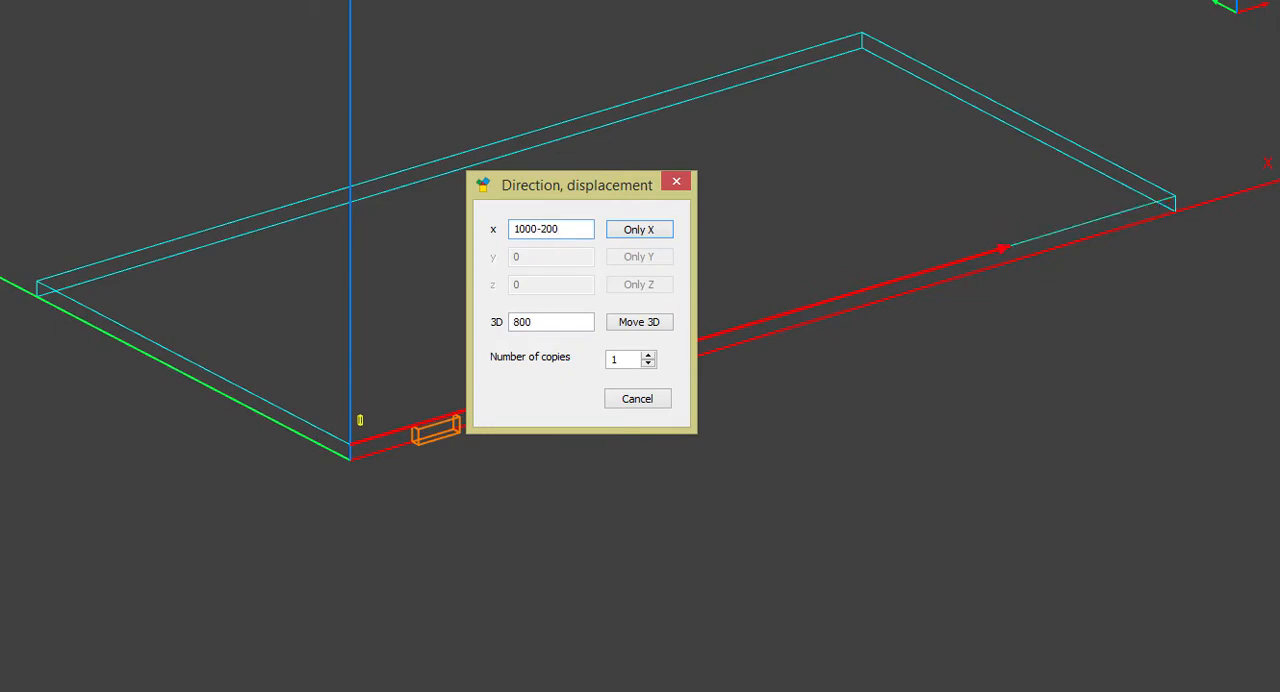
pyautogui.press('Return')
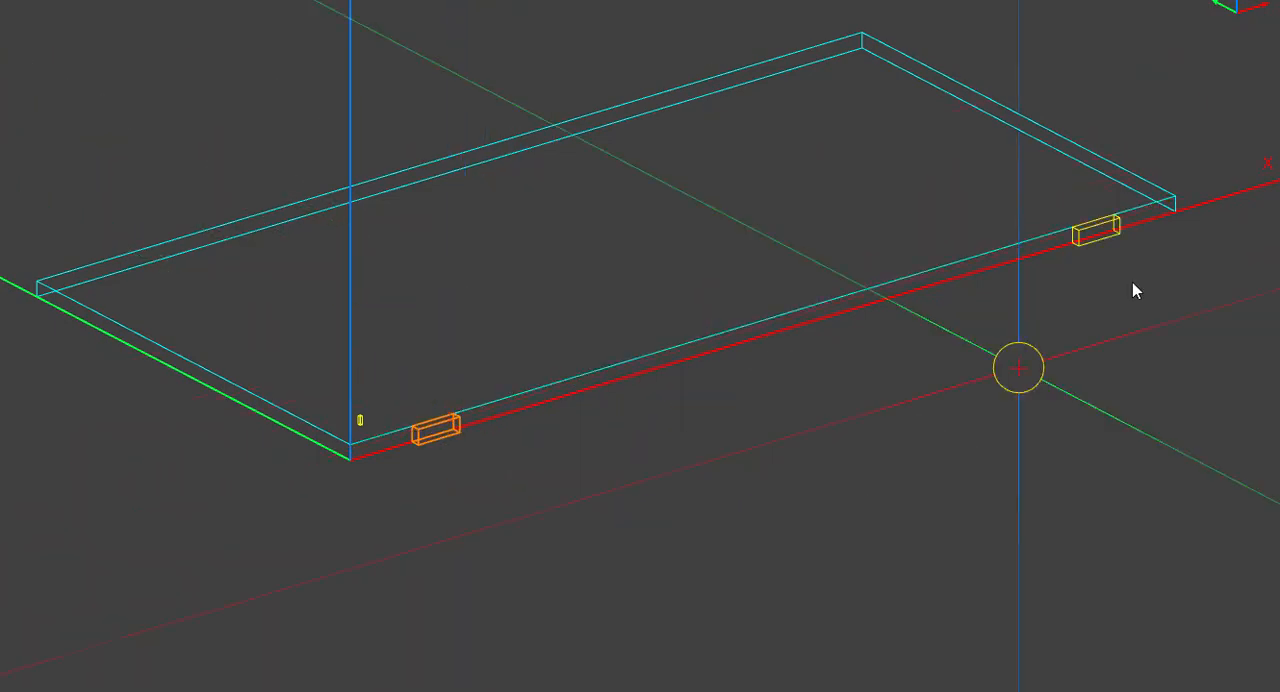
# Copy both front-edge machine blocks 510 mm in Y only, onto the panel's opposite long edge
pyautogui.click(1131, 230)
pyautogui.click(864, 37)
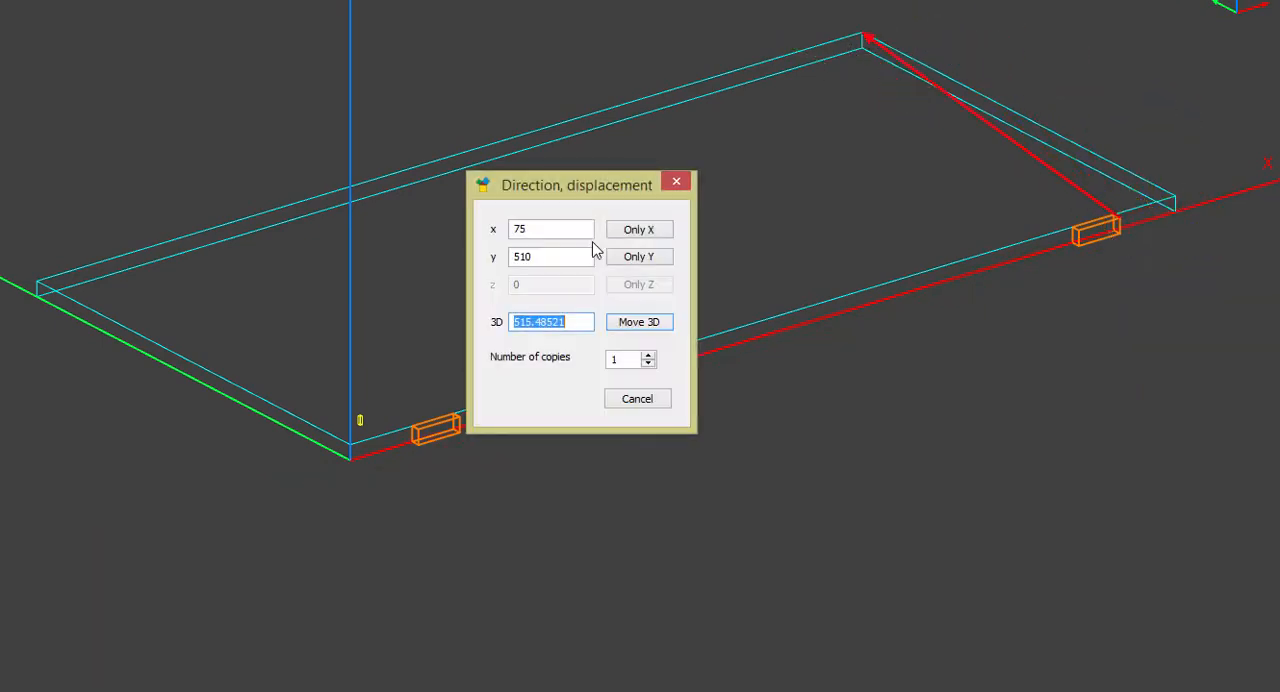
pyautogui.click(639, 257)
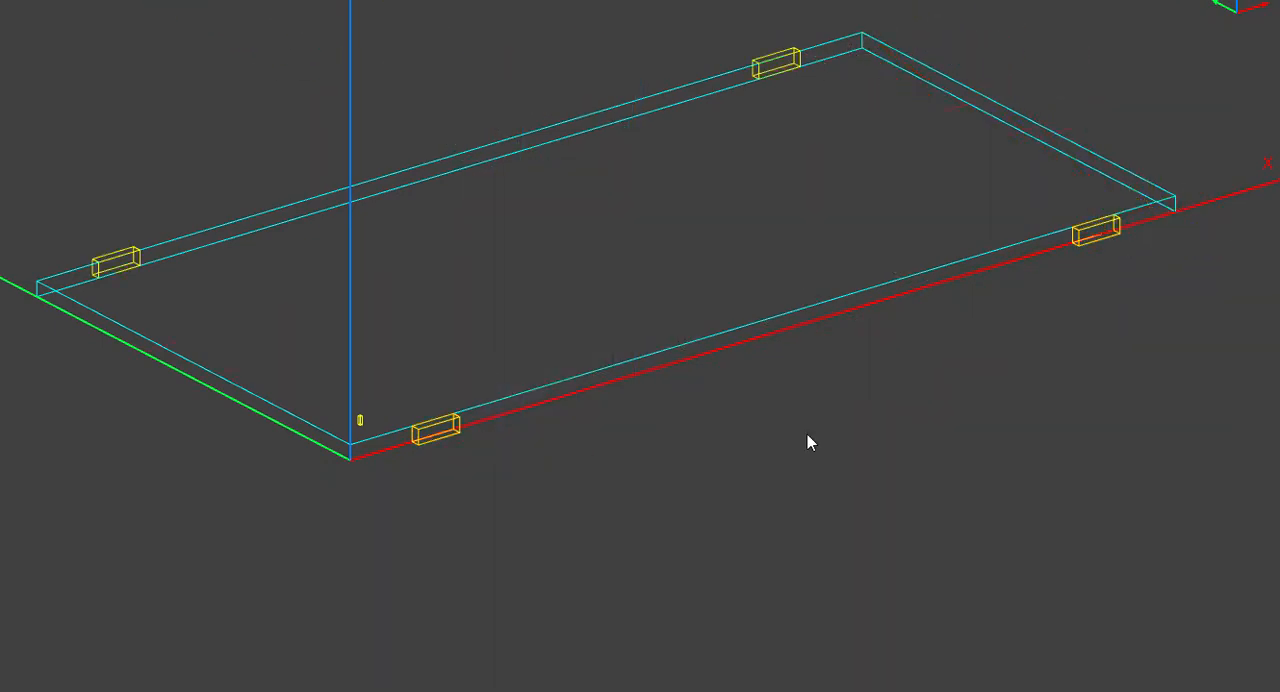
# Resize the second front-edge block to lx 40 and ly 8, with the Y fixed point on the panel side
pyautogui.rightClick(1078, 246)
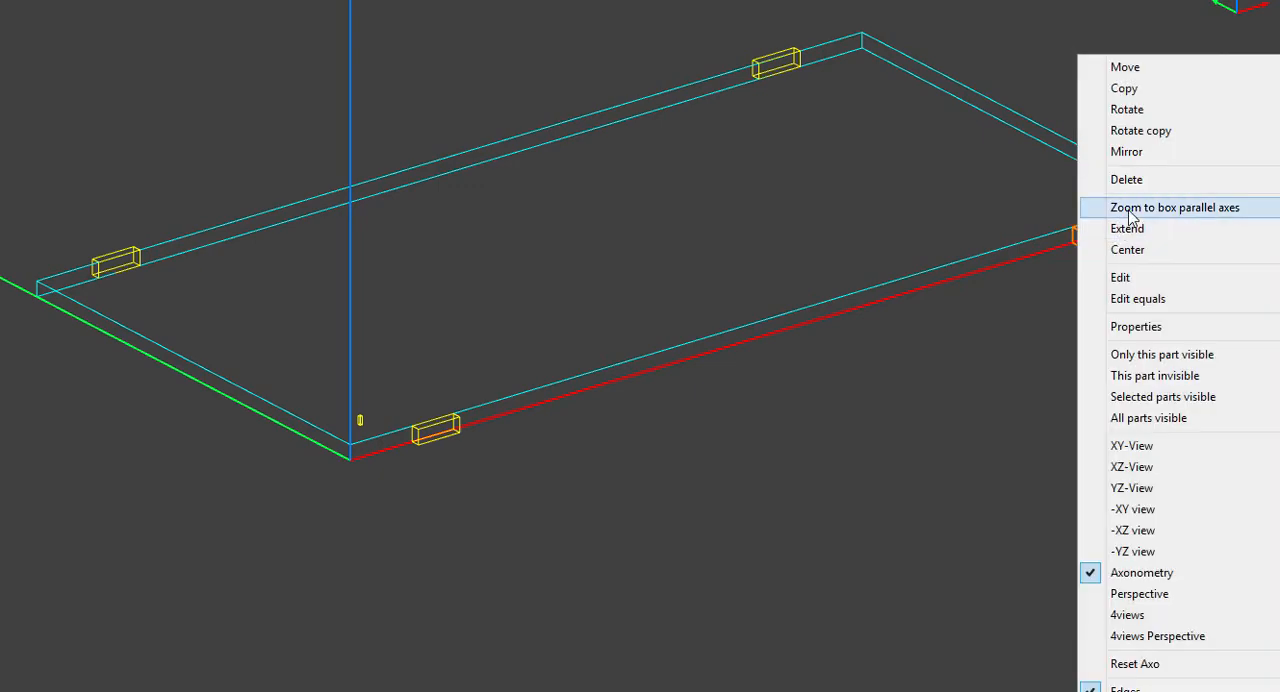
pyautogui.click(1112, 226)
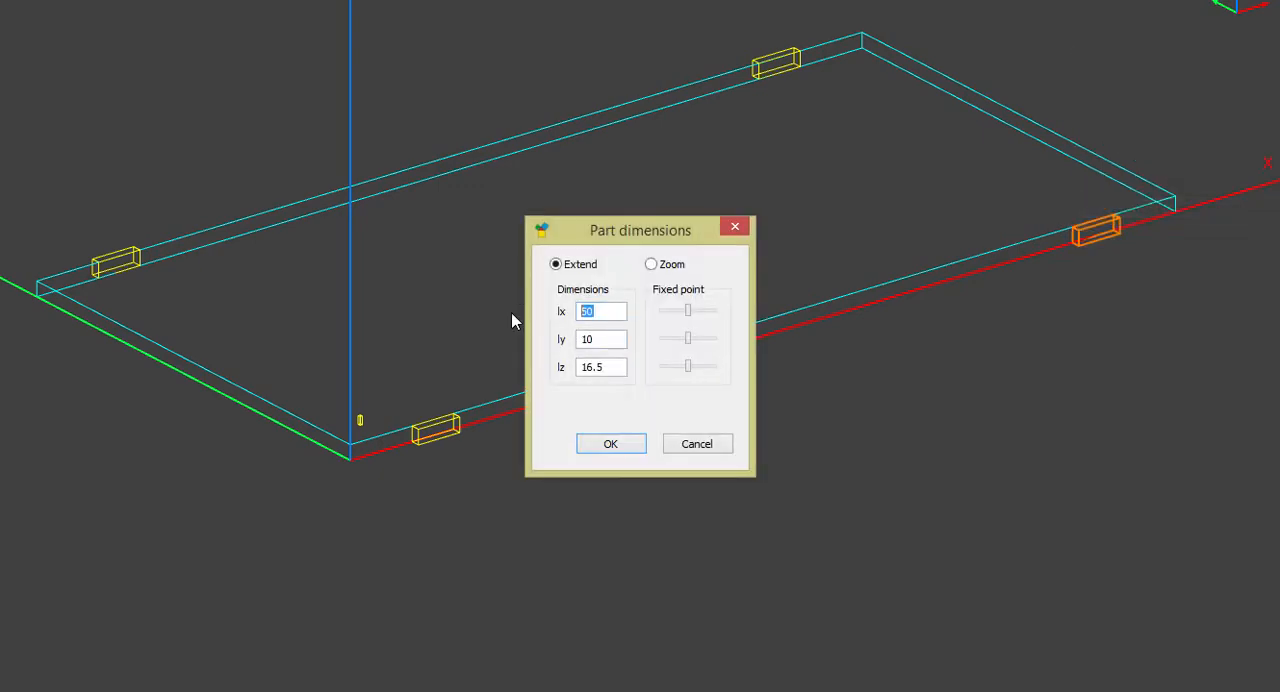
pyautogui.write('4')
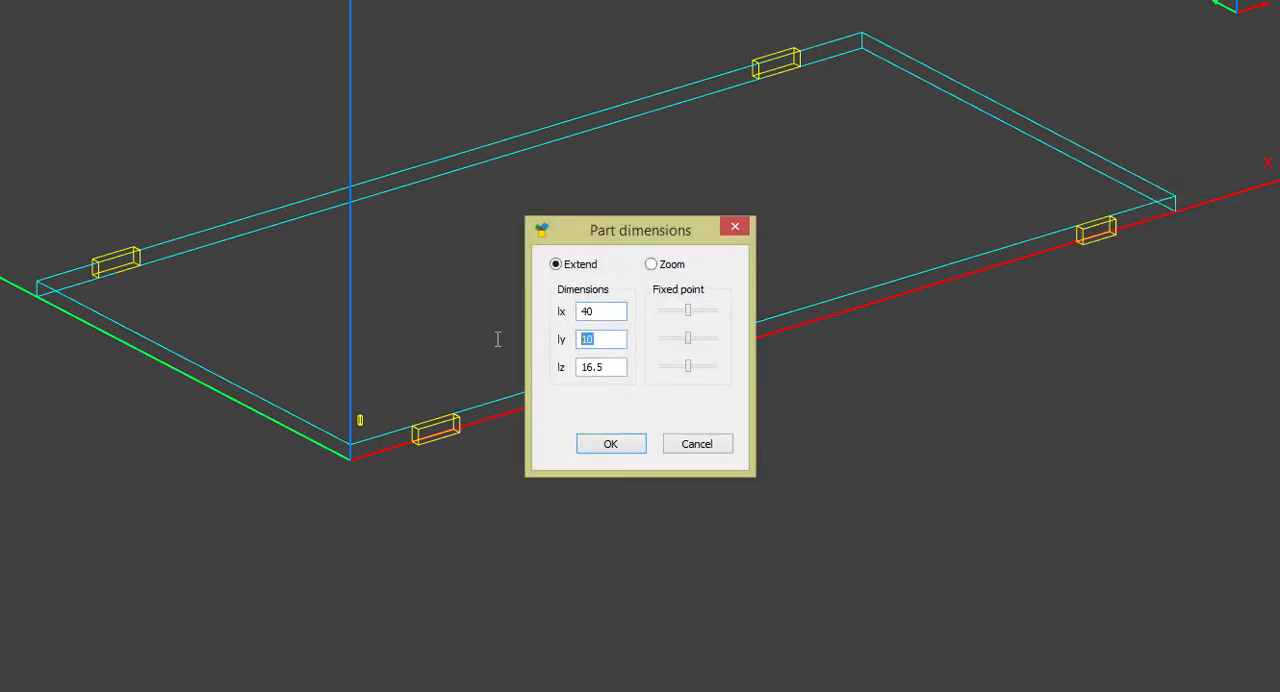
pyautogui.write('8')
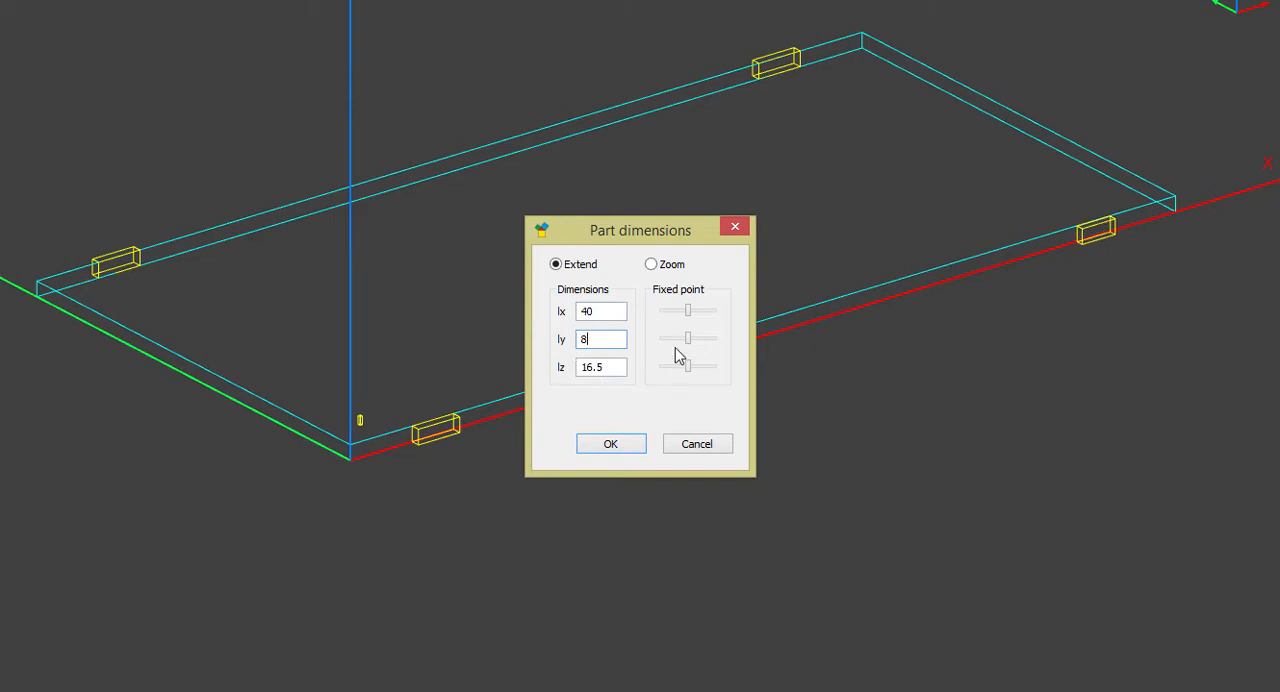
pyautogui.moveTo(689, 337); pyautogui.dragTo(717, 340)
pyautogui.click(612, 444)
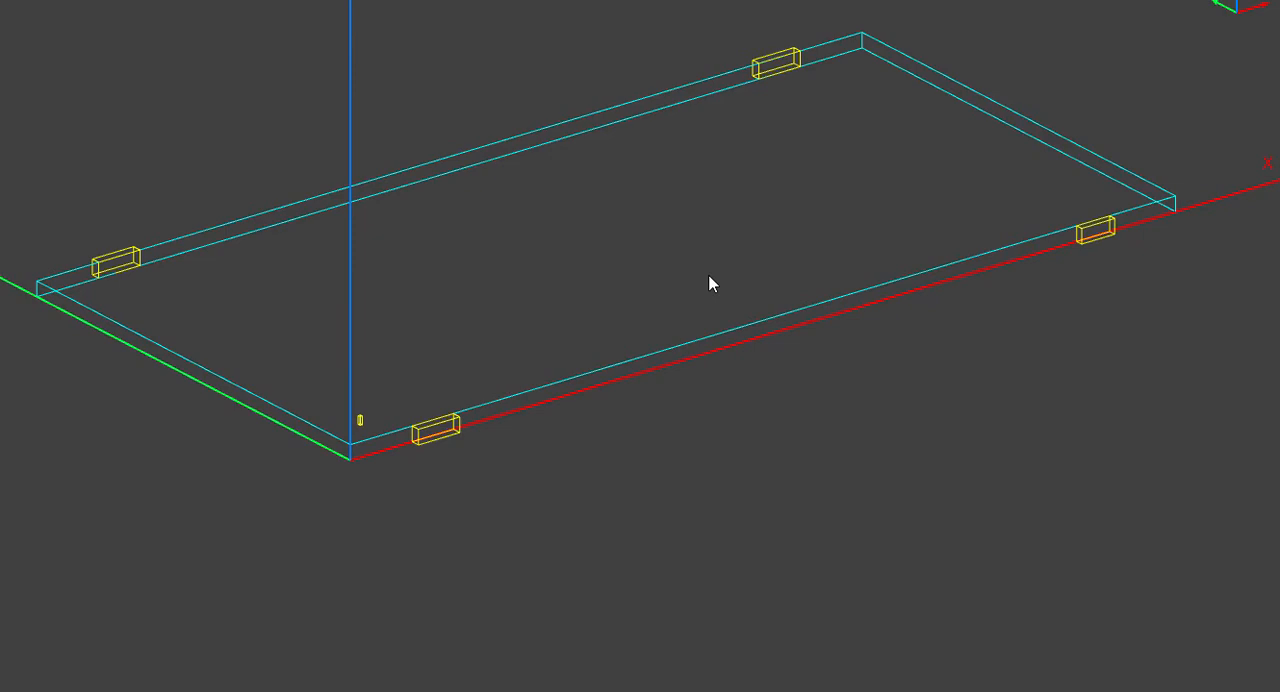
# Resize the rear-edge block farther along X to lx 30 and ly 5, with the Y fixed point on the panel side
pyautogui.rightClick(769, 50)
pyautogui.click(852, 201)
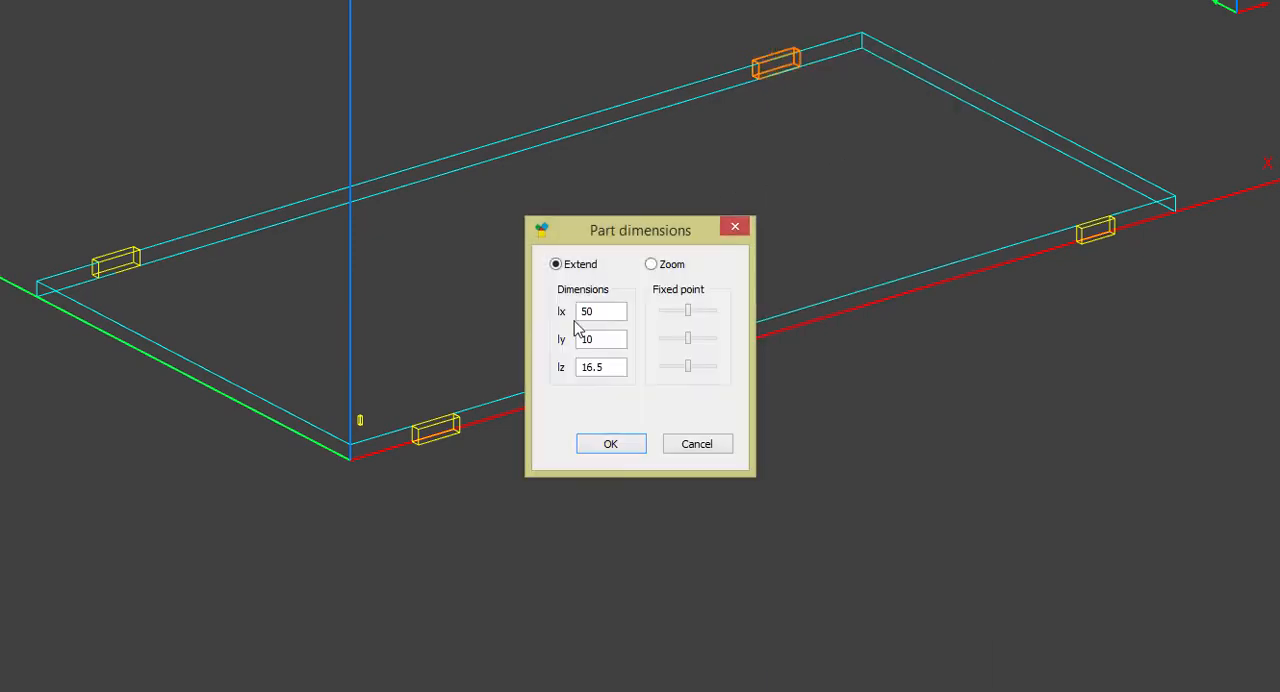
pyautogui.write('30')
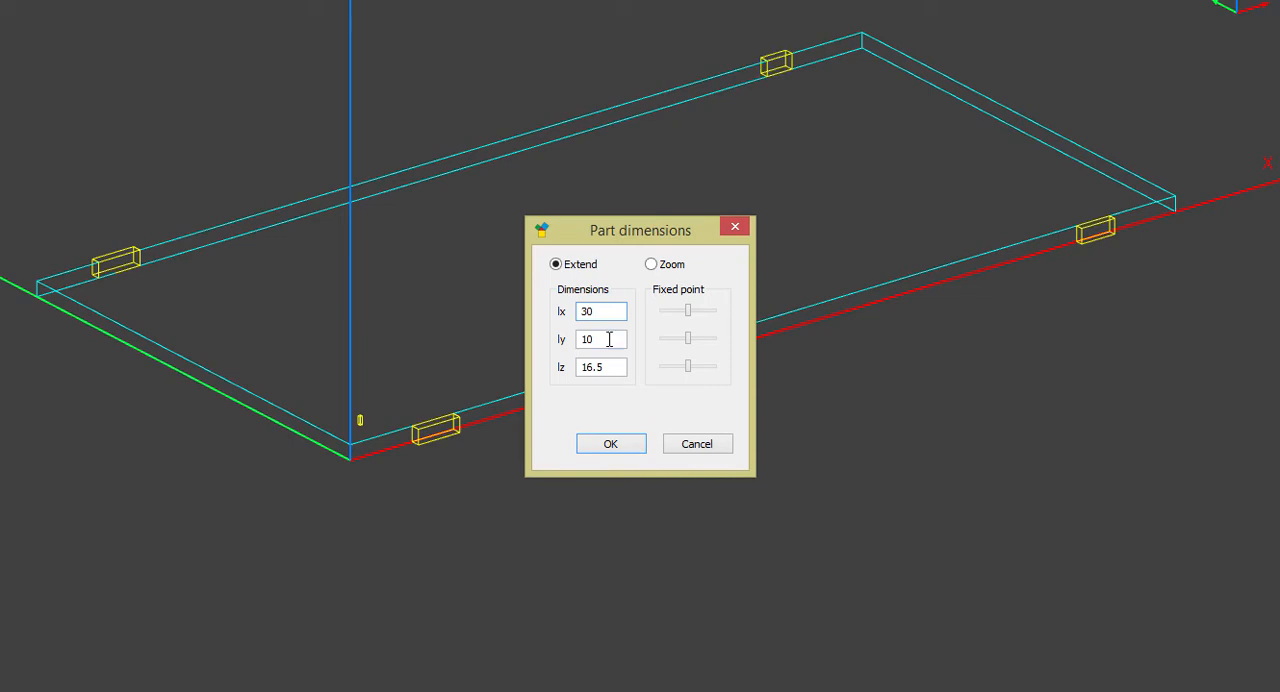
pyautogui.moveTo(609, 339); pyautogui.dragTo(557, 346)
pyautogui.write('5')
pyautogui.moveTo(687, 342); pyautogui.dragTo(641, 345)
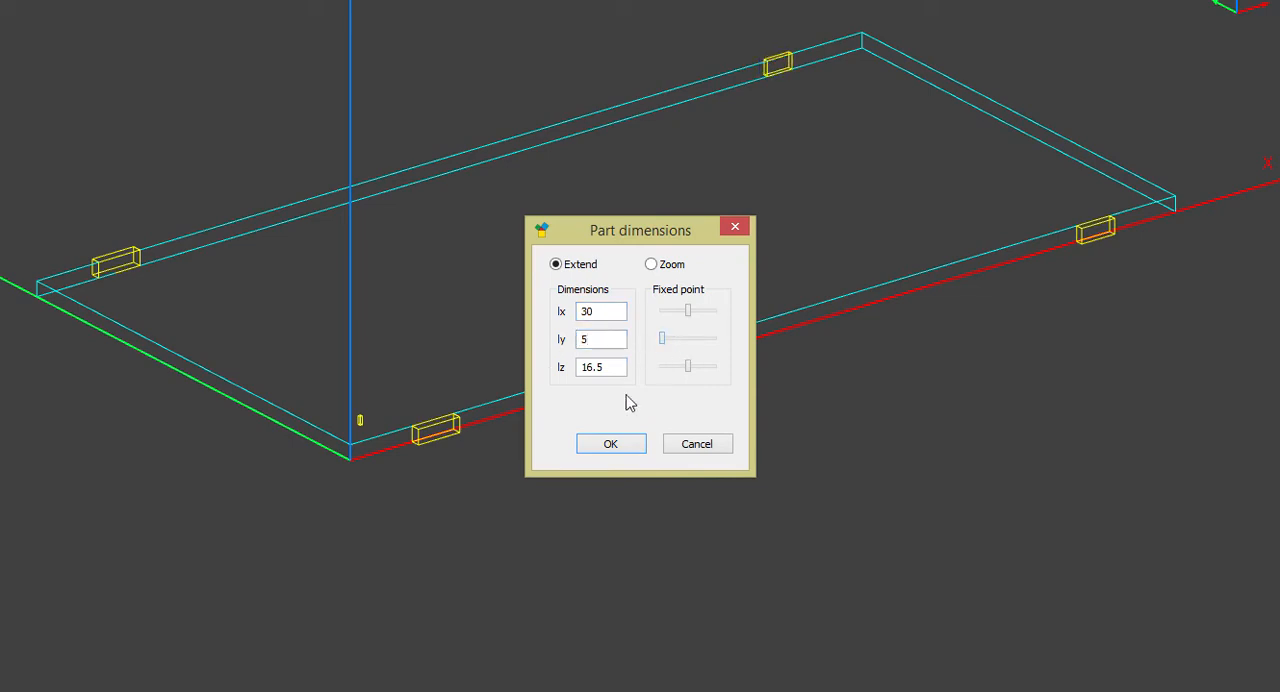
pyautogui.click(612, 445)
# Resize the rear-edge block nearer the Y axis to lx 20 and ly 3, with the Y fixed point on the panel side
pyautogui.rightClick(122, 270)
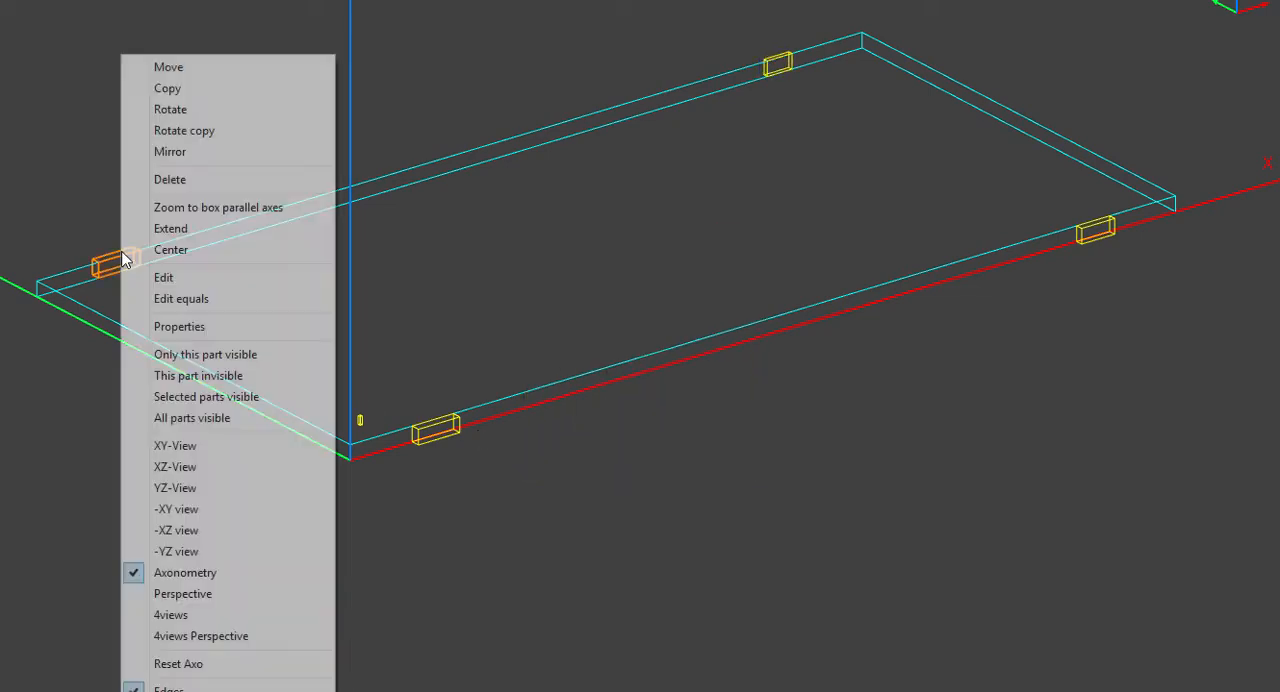
pyautogui.click(199, 212)
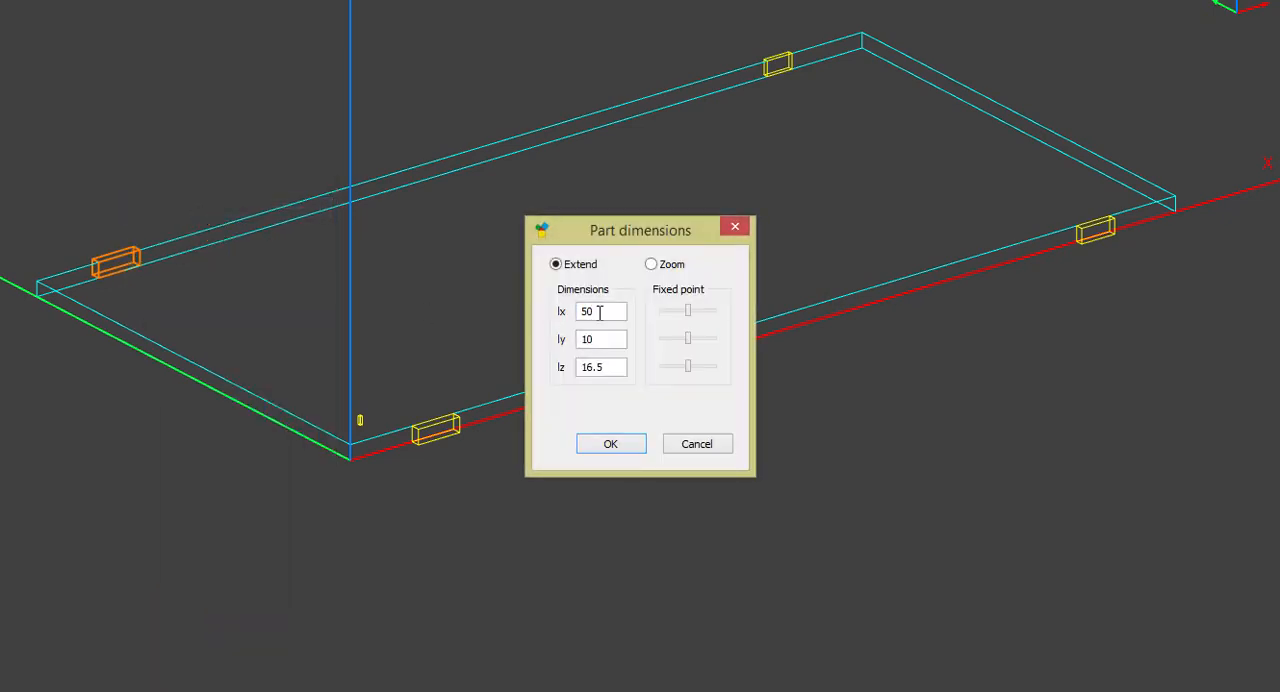
pyautogui.moveTo(599, 312); pyautogui.dragTo(484, 340)
pyautogui.write('2')
pyautogui.write('0')
pyautogui.write('3')
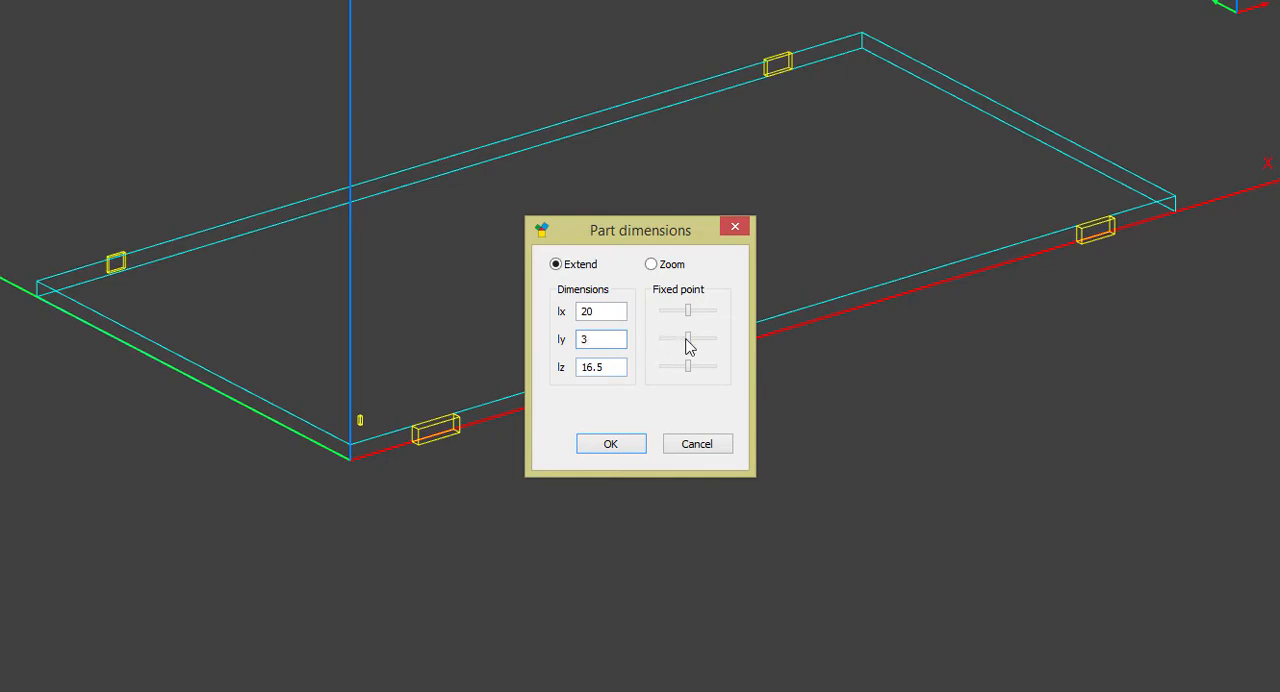
pyautogui.moveTo(690, 340); pyautogui.dragTo(622, 338)
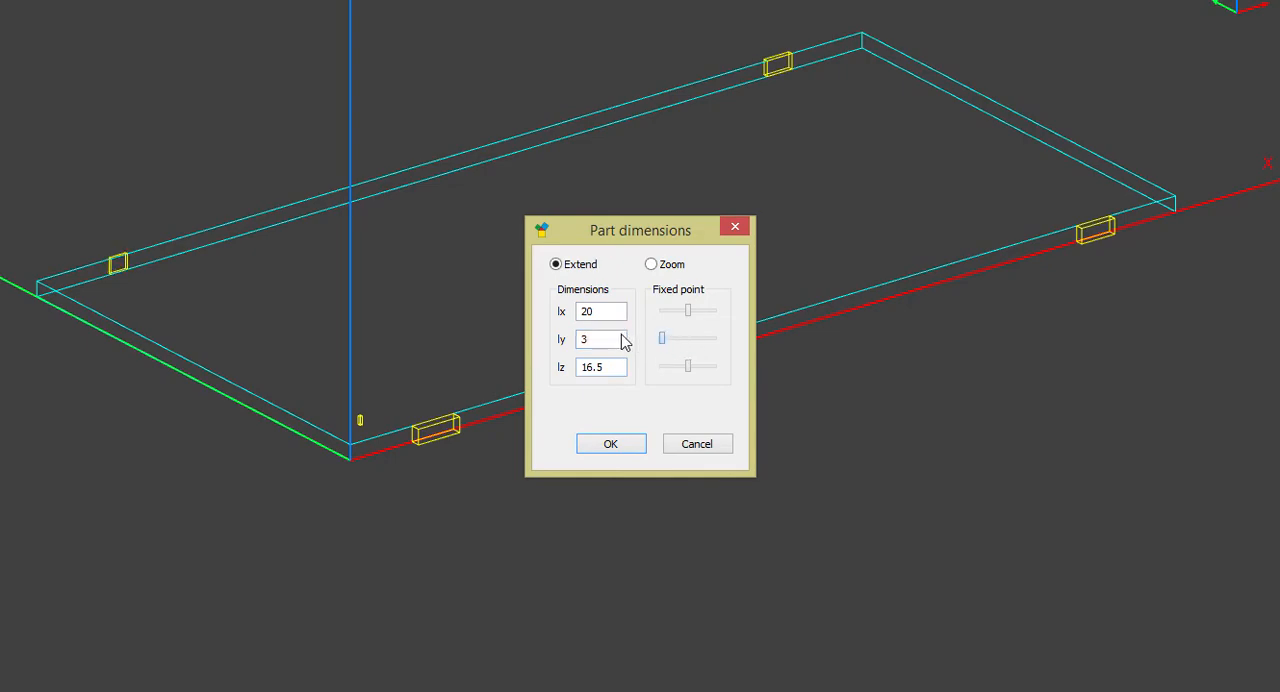
pyautogui.click(601, 447)
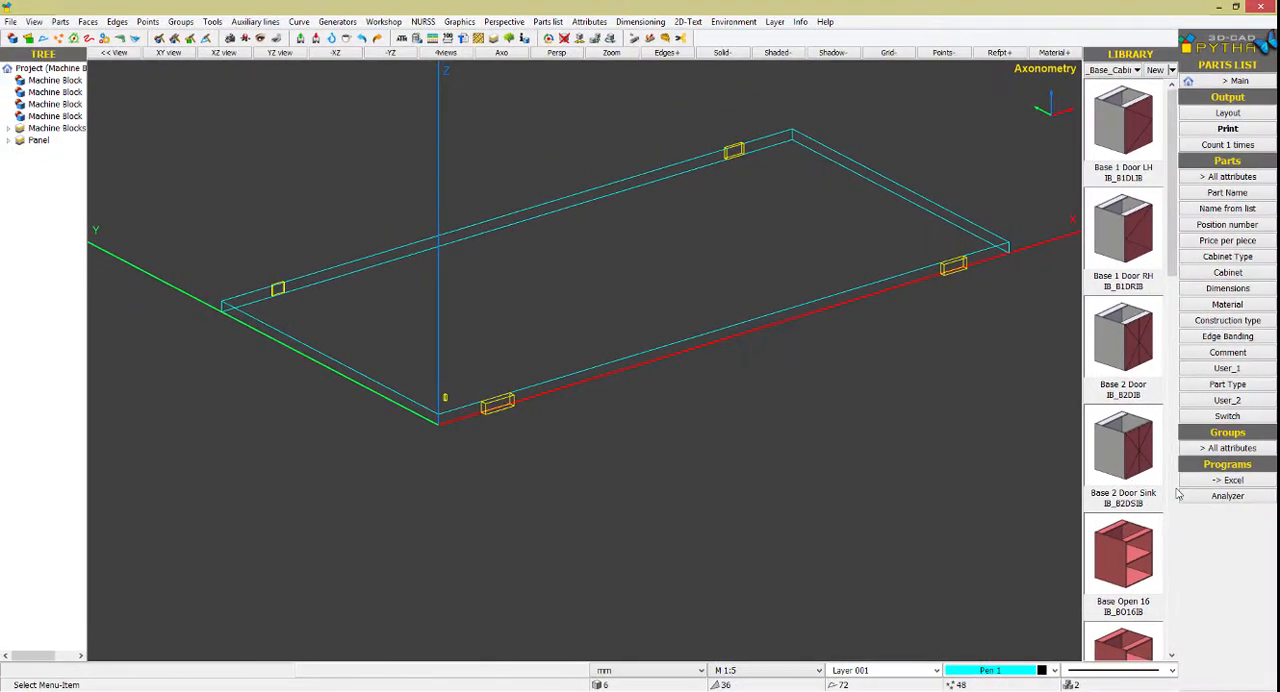
# Export the panel with its four edge machine blocks to Analyzer, accept the default job details and open the panel's drawing
pyautogui.click(1196, 496)
pyautogui.moveTo(1034, 314); pyautogui.dragTo(573, 112)
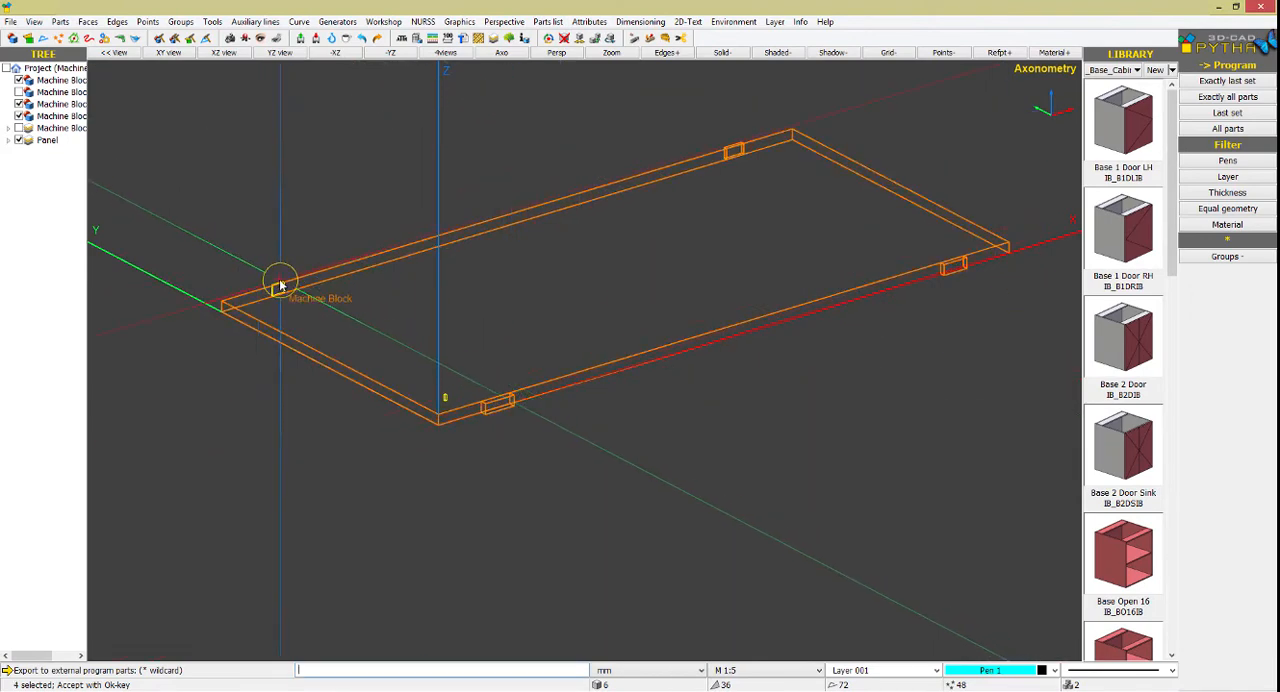
pyautogui.rightClick(279, 232)
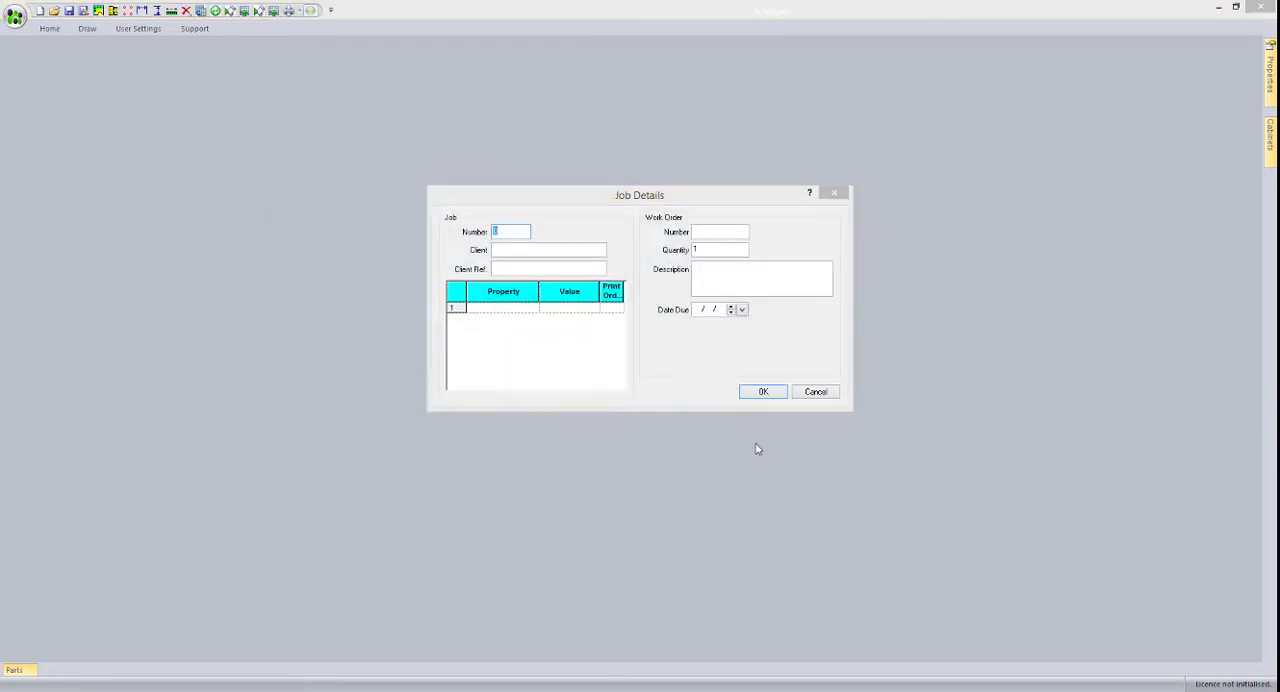
pyautogui.click(755, 393)
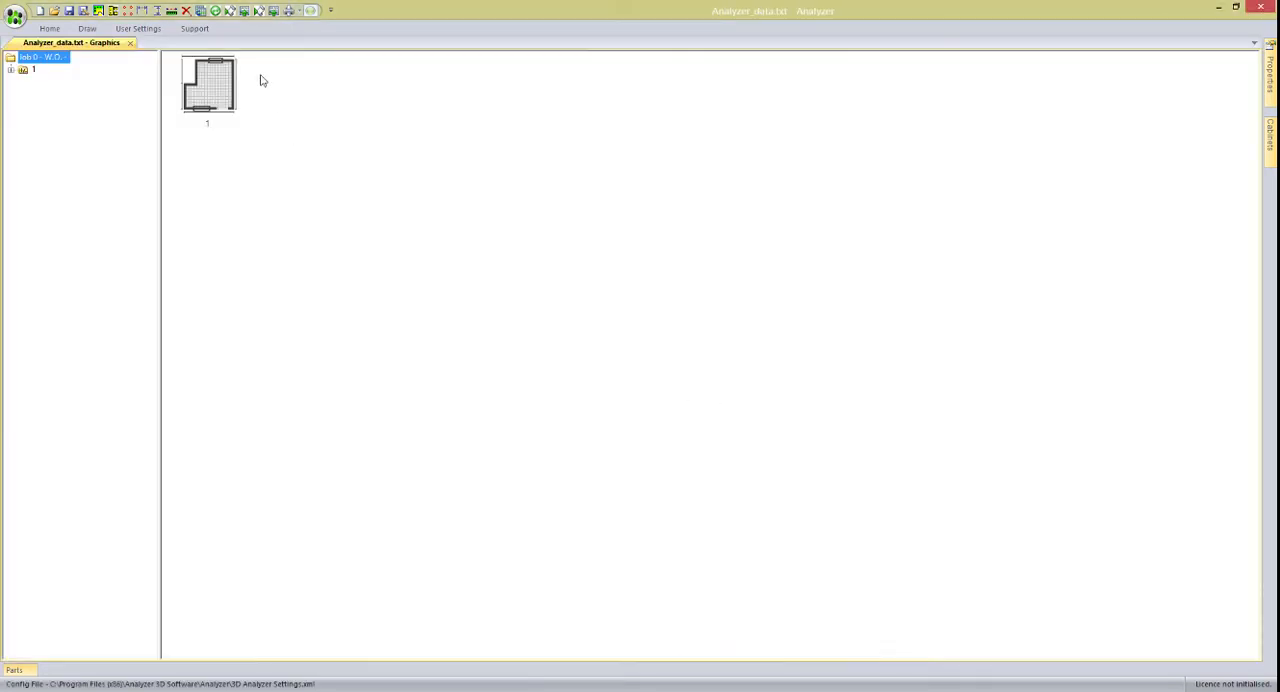
pyautogui.click(230, 12)
pyautogui.doubleClick(209, 98)
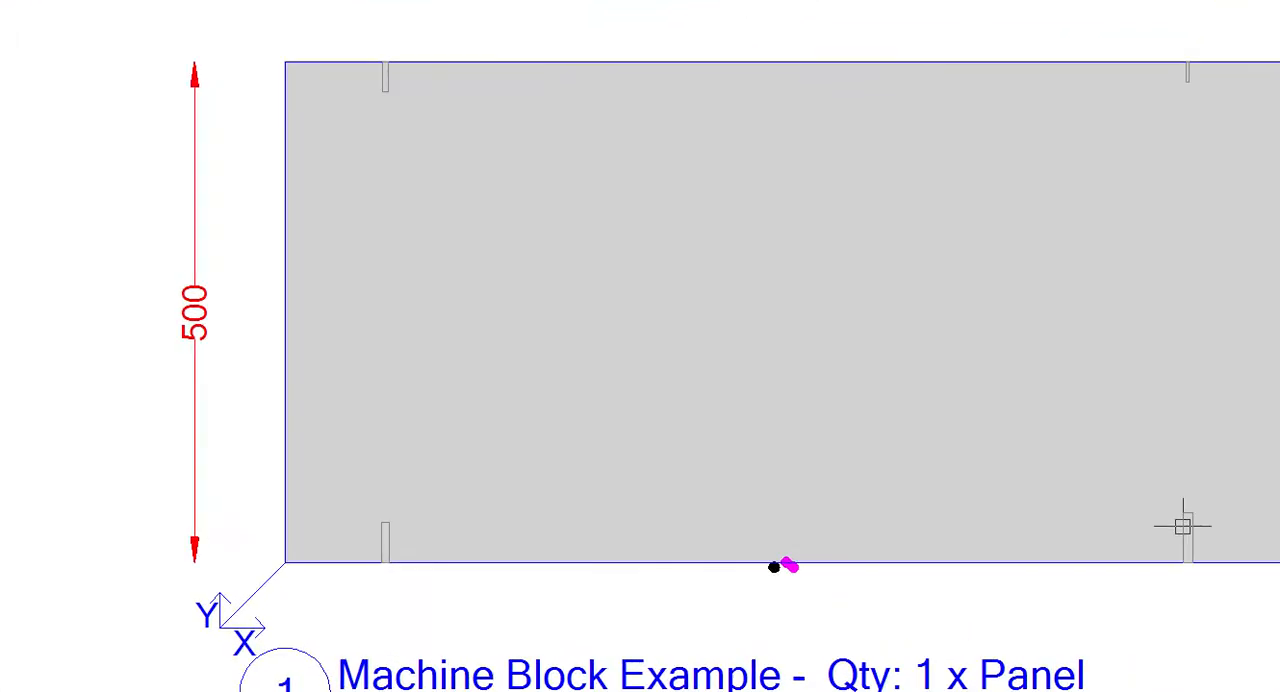
# Check the depth and diameter of the horizontal drilling at X 900 on the panel's Y 0 edge
pyautogui.click(1182, 527)
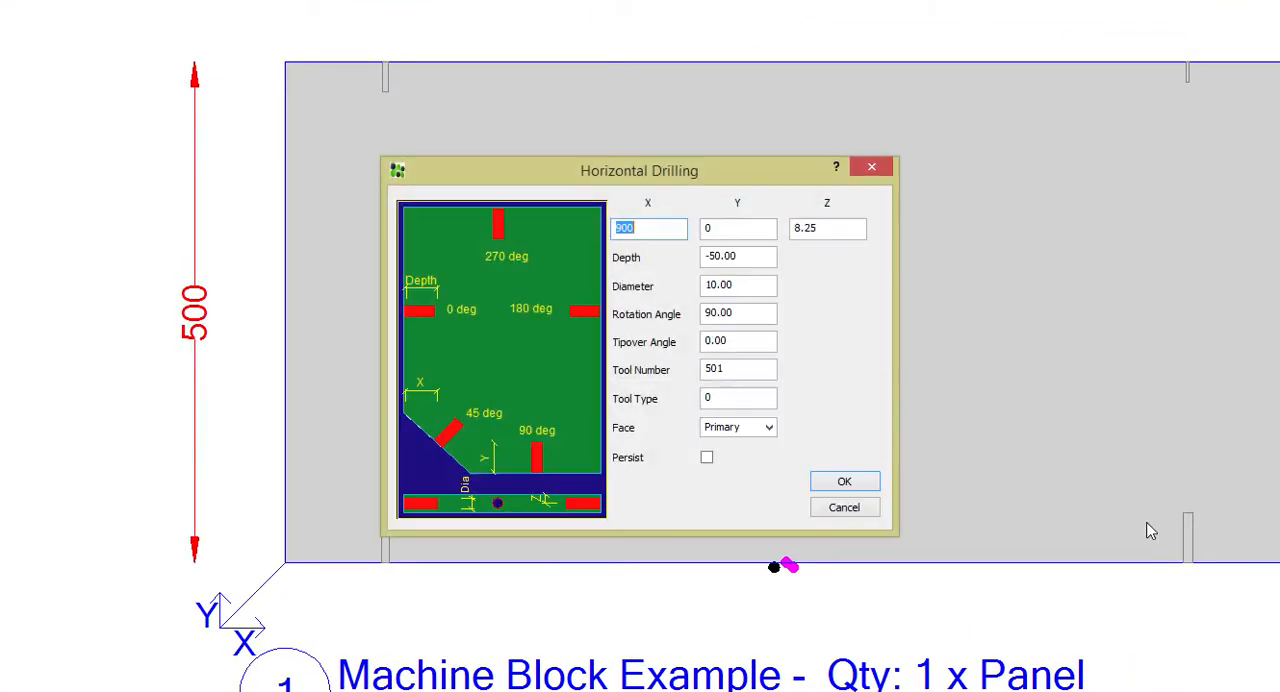
pyautogui.doubleClick(708, 258)
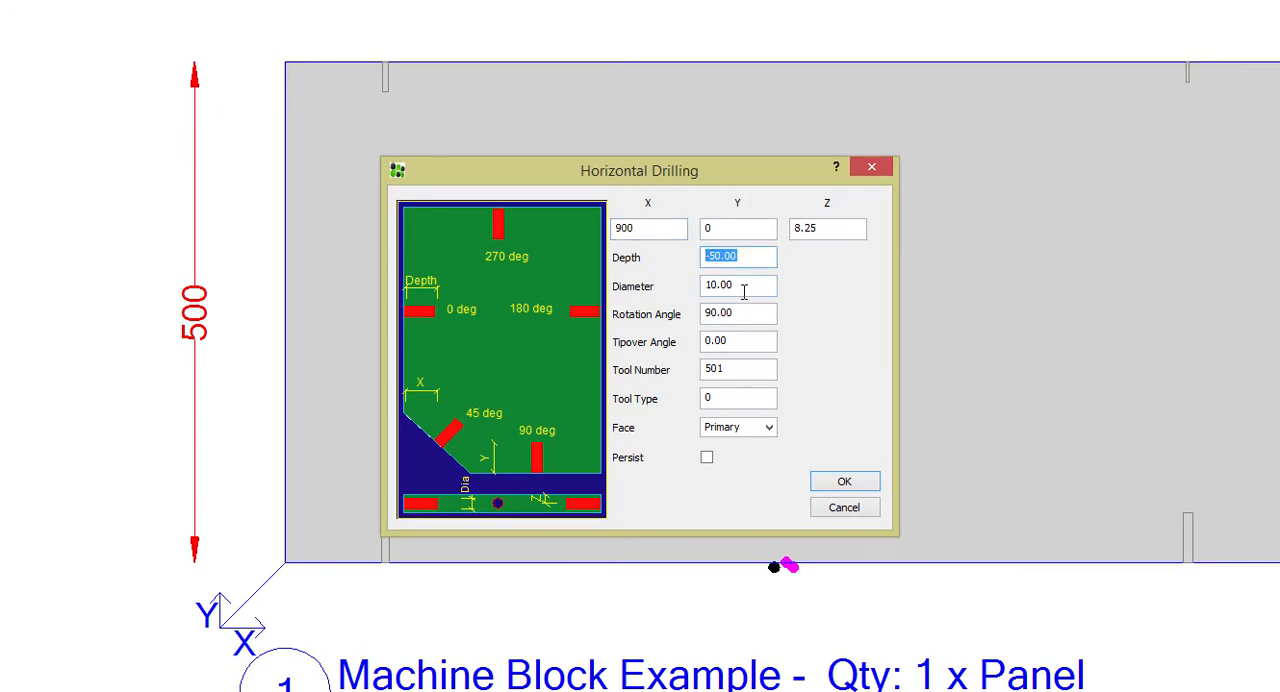
pyautogui.doubleClick(744, 289)
pyautogui.click(844, 510)
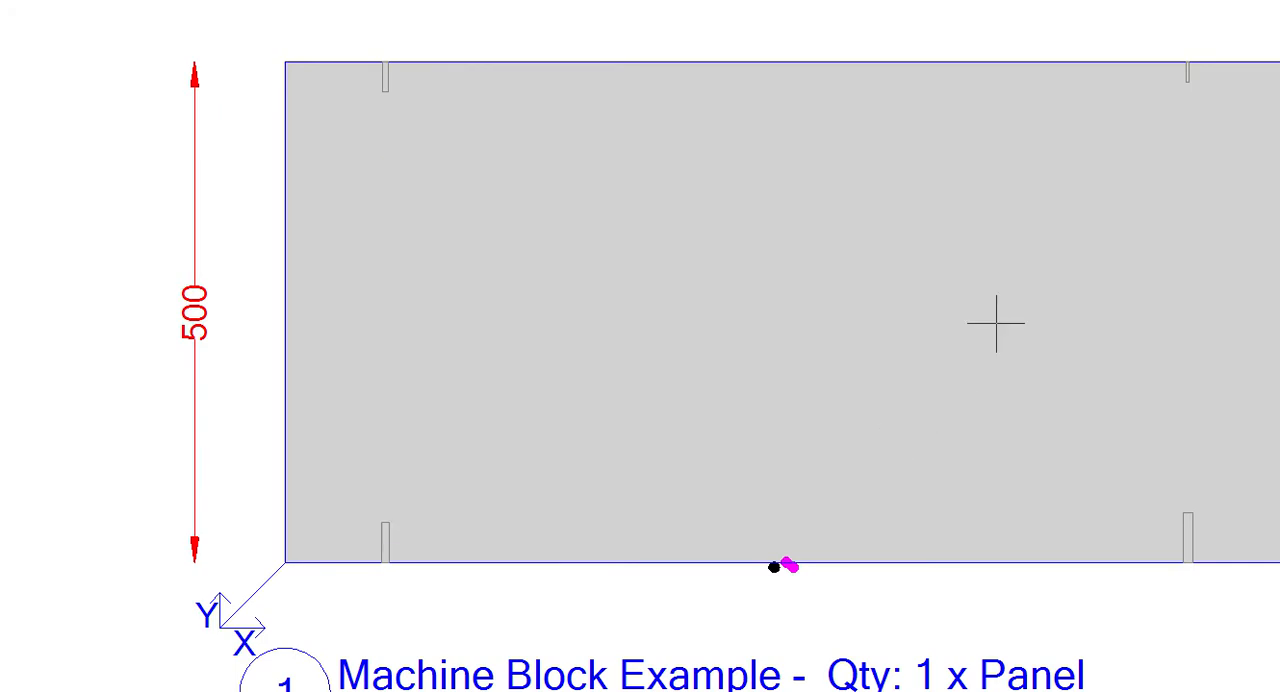
# Check the depth and diameter of the horizontal drilling at X 900 on the panel's Y 500 edge
pyautogui.click(1185, 82)
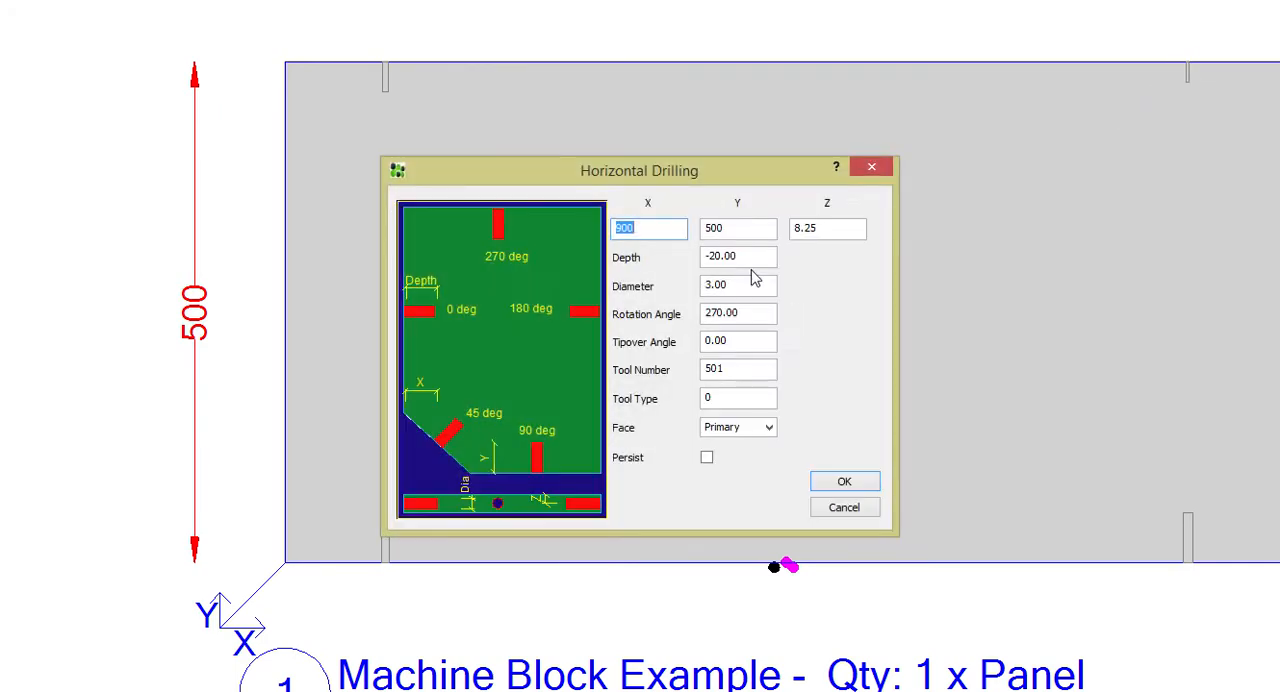
pyautogui.doubleClick(706, 258)
pyautogui.doubleClick(750, 289)
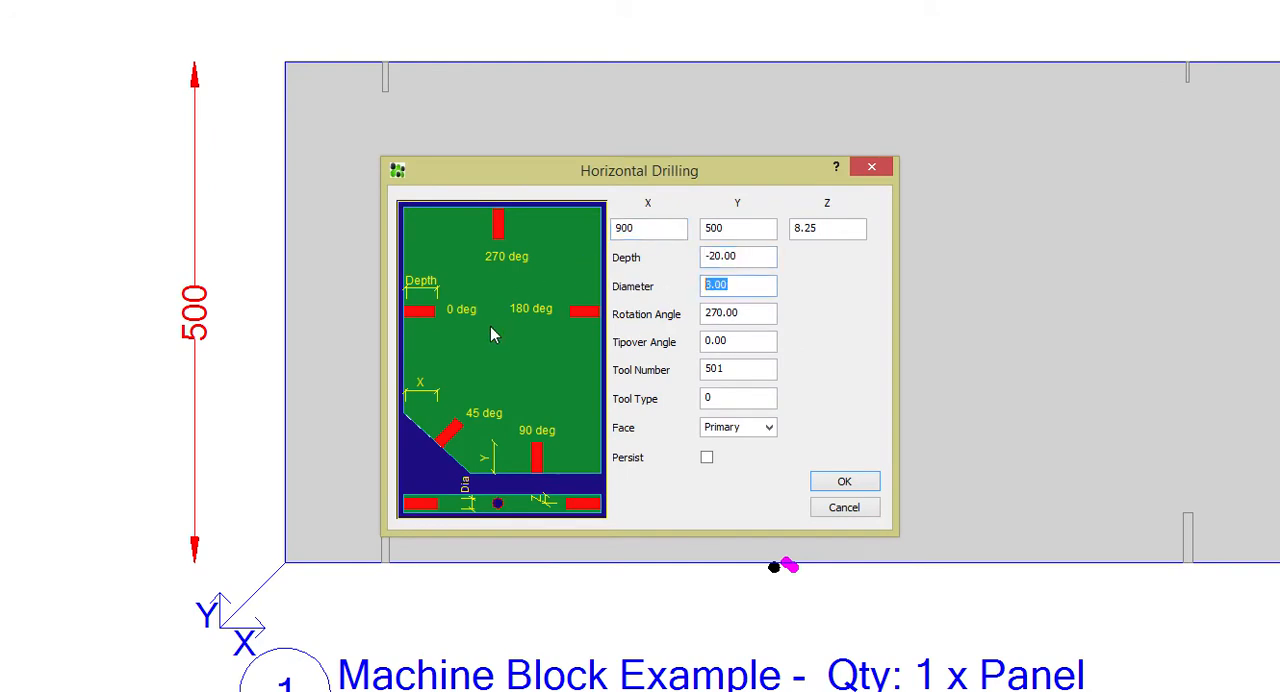
pyautogui.click(846, 508)
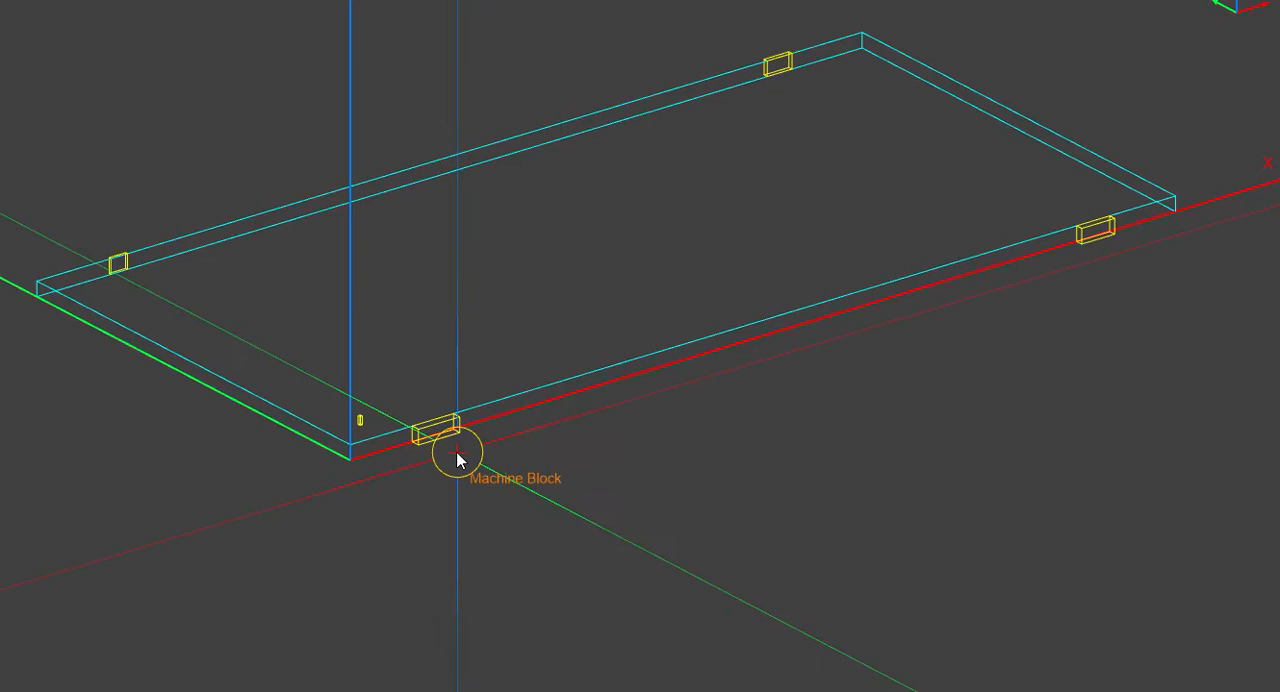
# Switch back to PYTHA and check the lx and ly dimensions of the front-edge machine block nearest the origin
pyautogui.rightClick(445, 438)
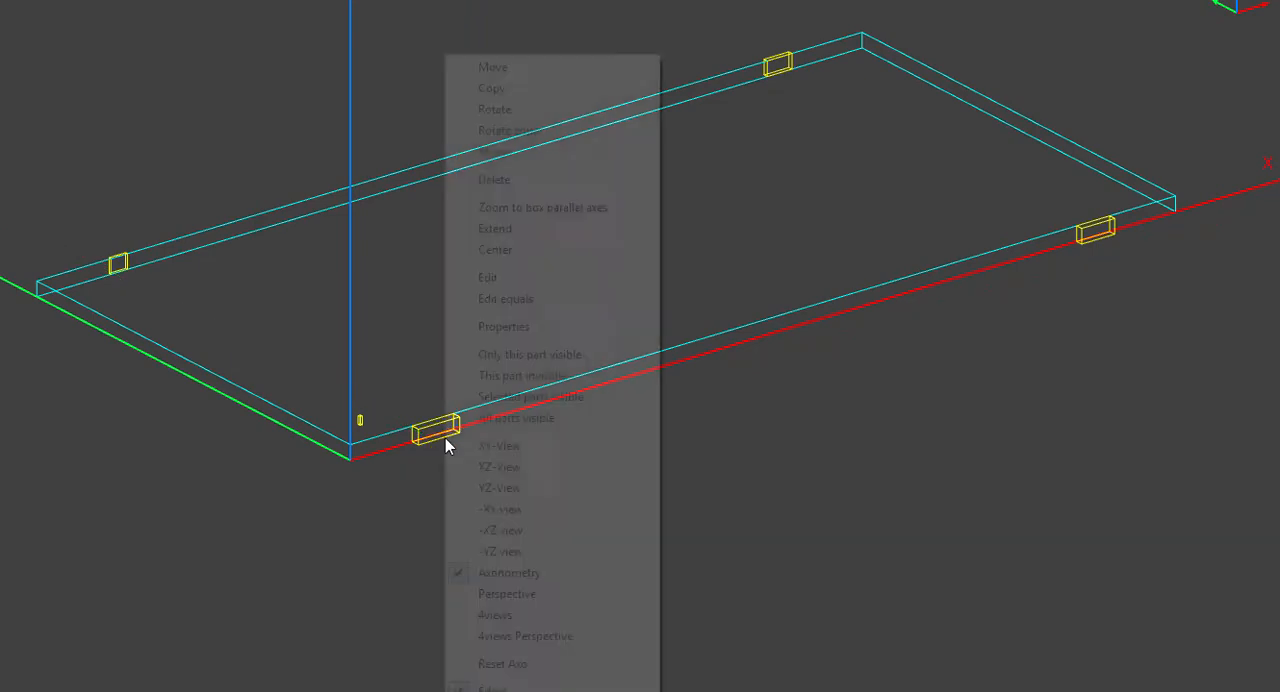
pyautogui.click(537, 224)
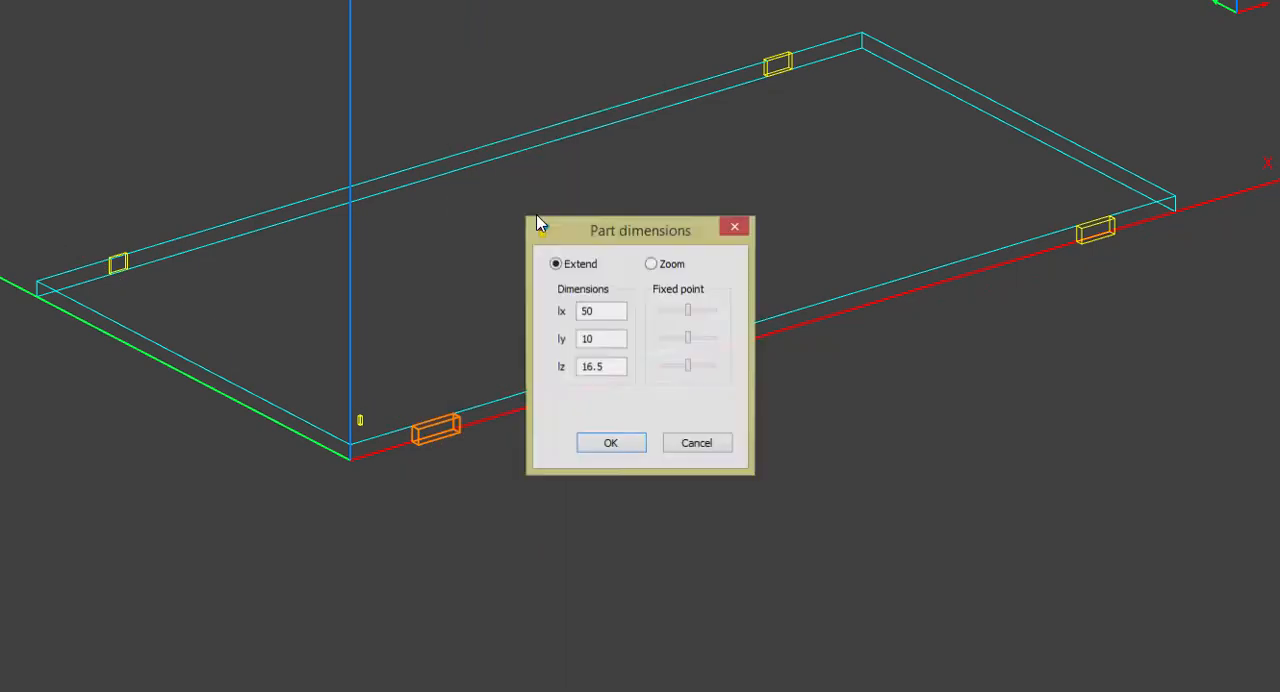
pyautogui.press('Tab')
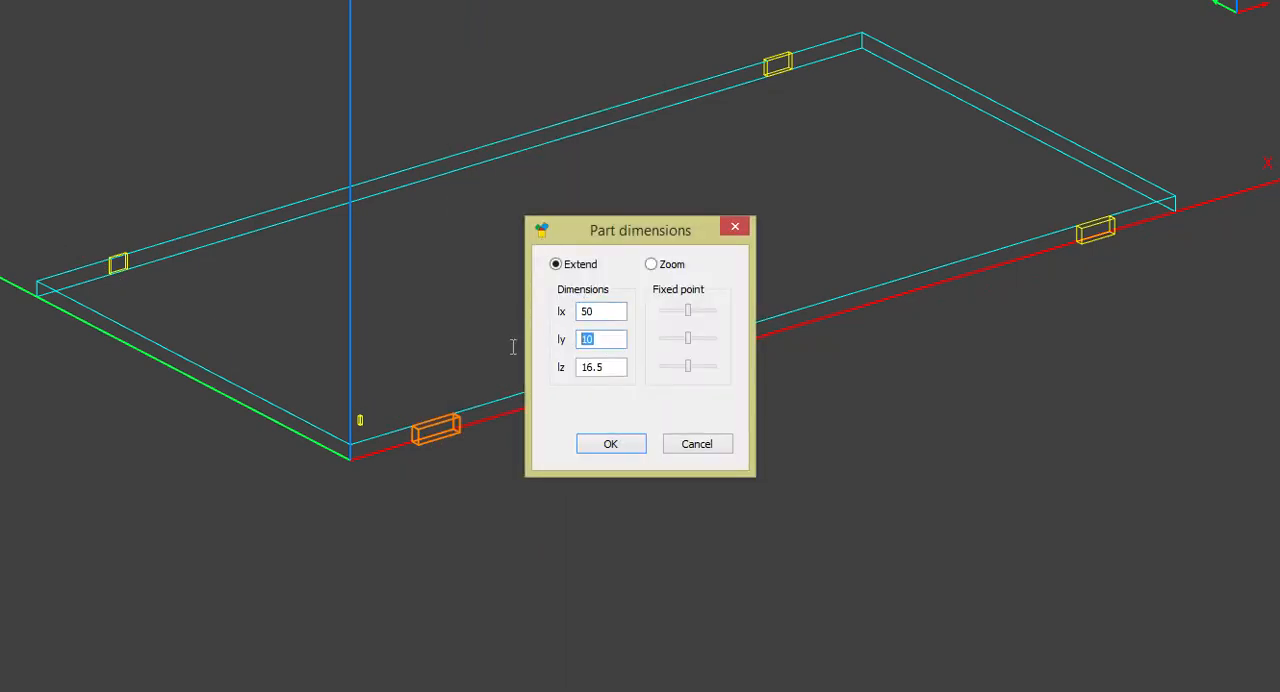
pyautogui.click(695, 446)
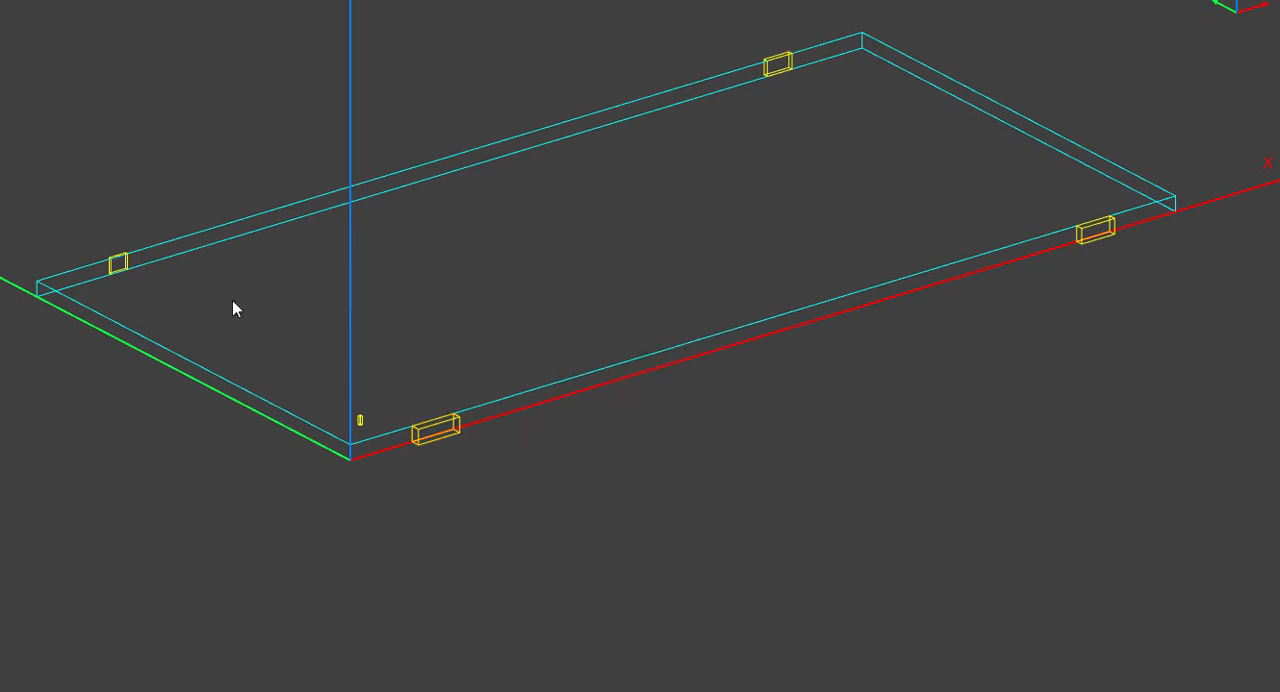
# Check the lx and ly dimensions of the rear-edge machine block nearest the Y axis
pyautogui.rightClick(129, 255)
pyautogui.click(195, 205)
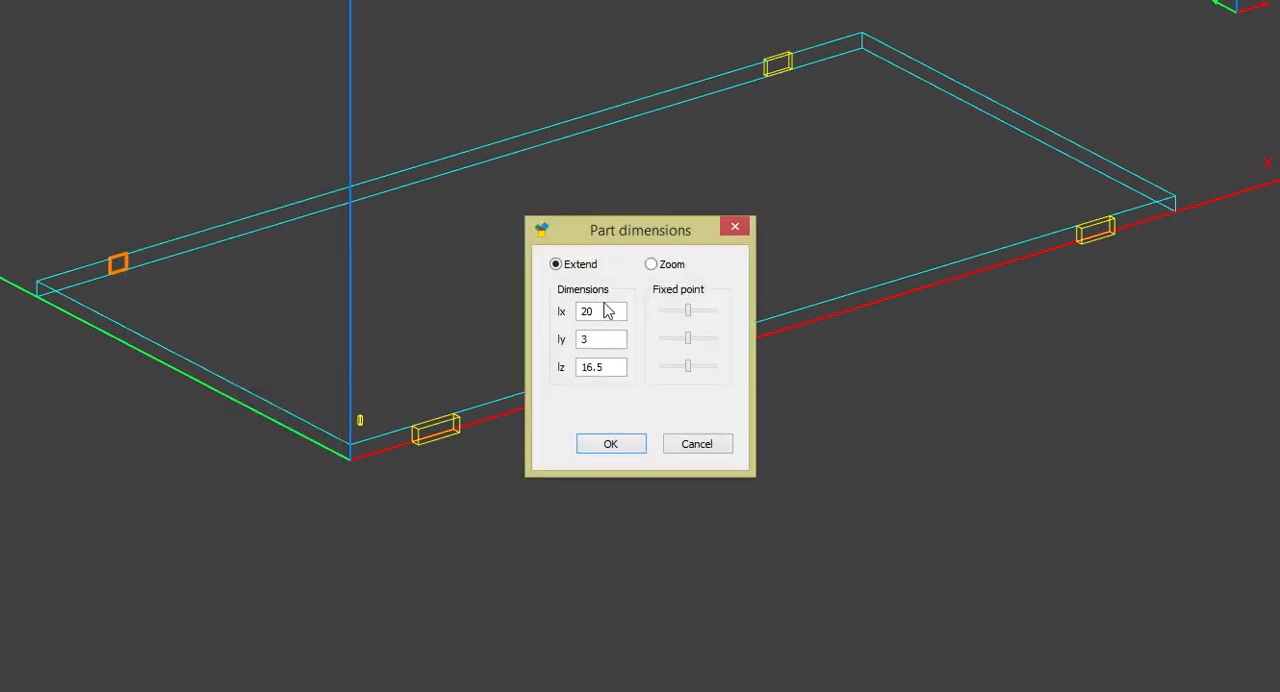
pyautogui.press('Tab')
pyautogui.click(700, 445)
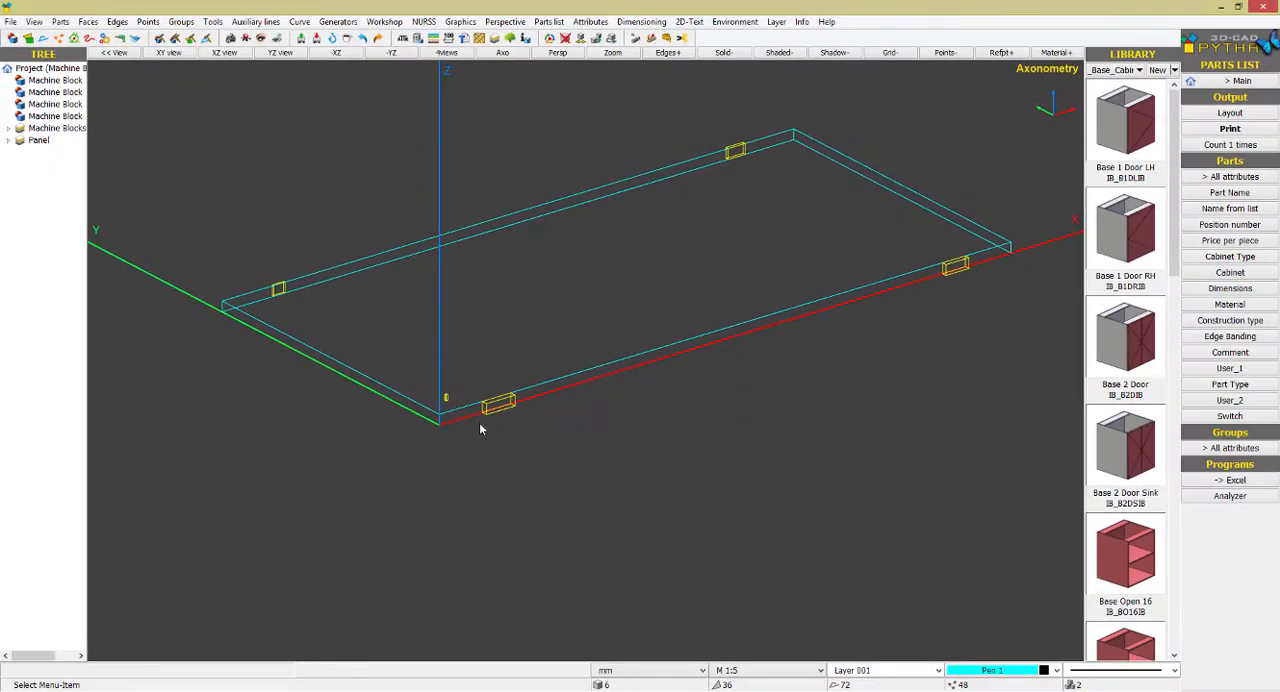
# Examine the front-edge machine block against the panel edge in solid shaded display, then return to the wireframe
pyautogui.scroll(10, 479, 428)
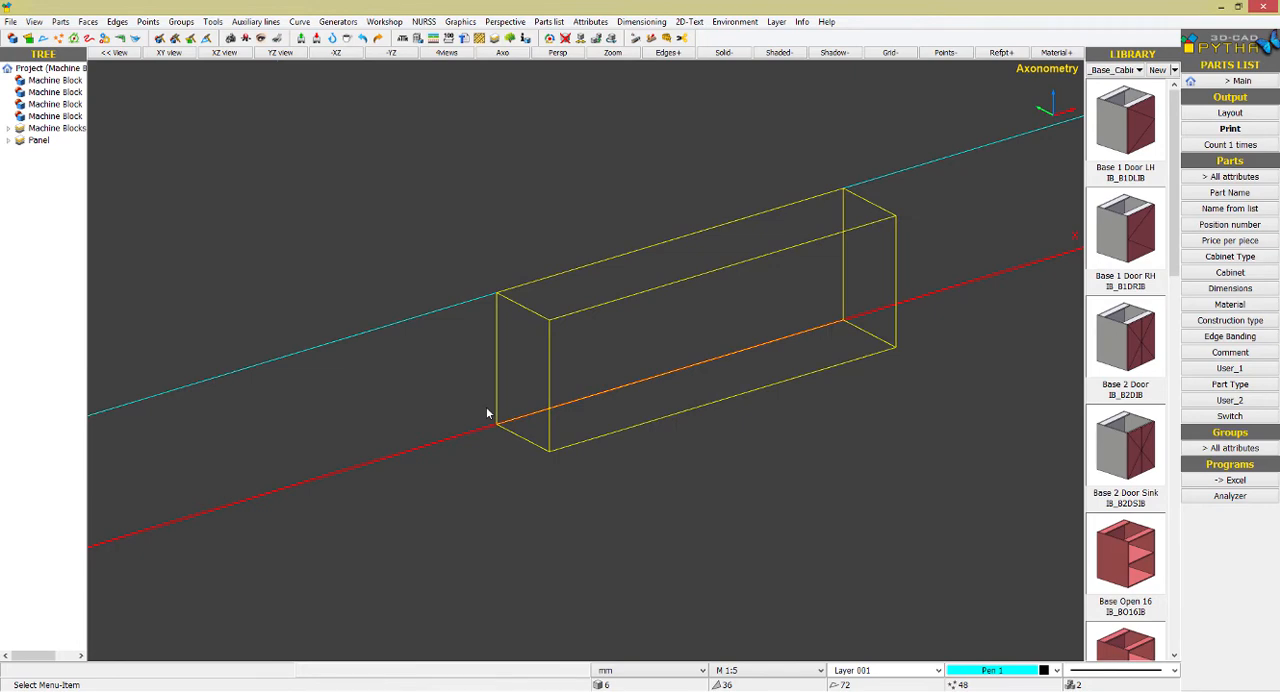
pyautogui.click(723, 52)
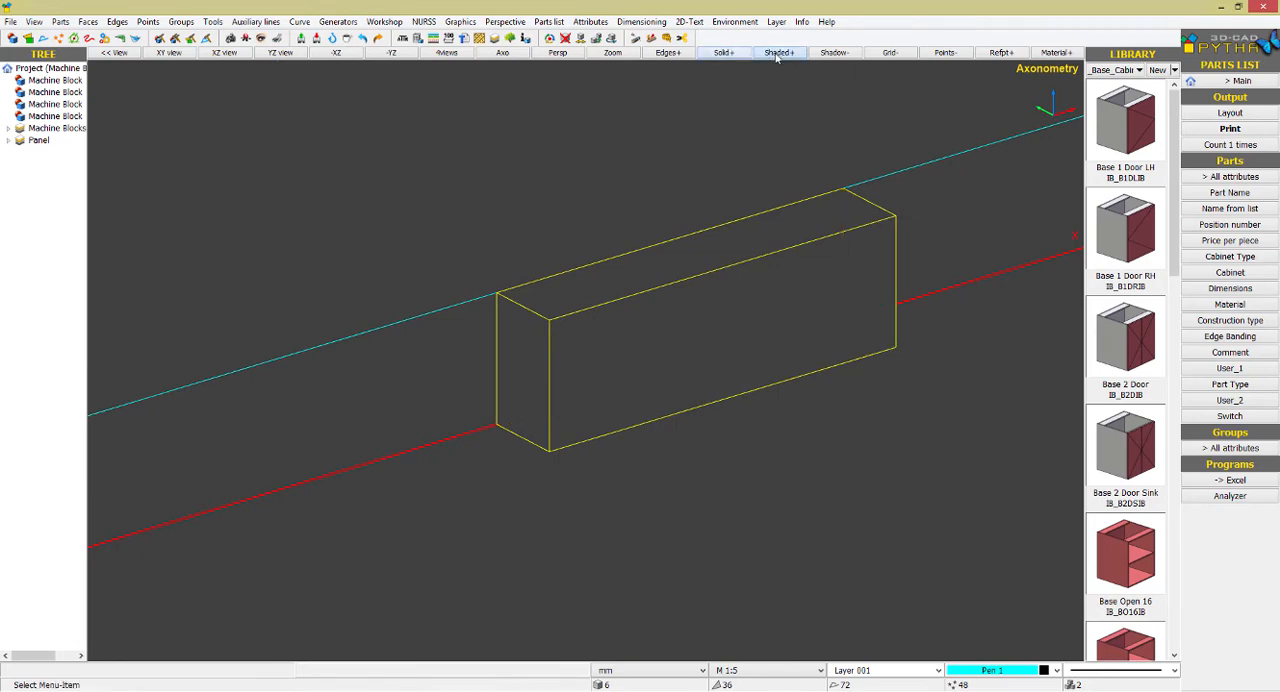
pyautogui.click(778, 52)
pyautogui.scroll(-3, 968, 421)
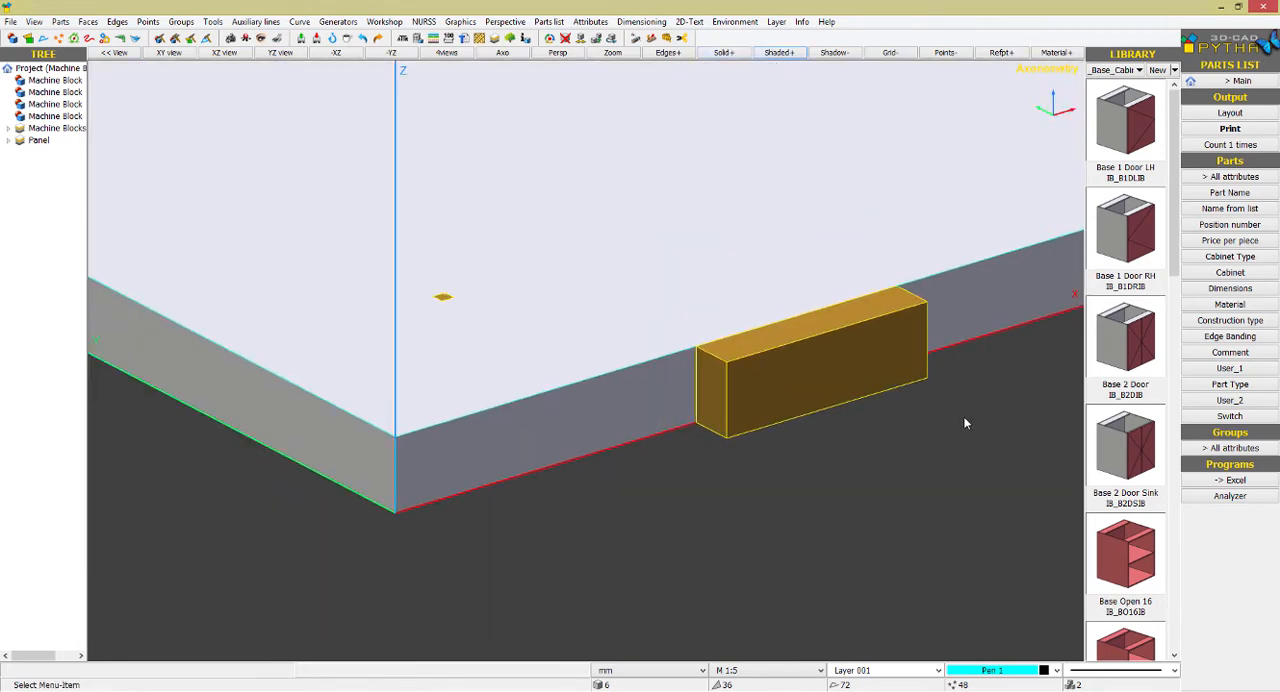
pyautogui.click(778, 52)
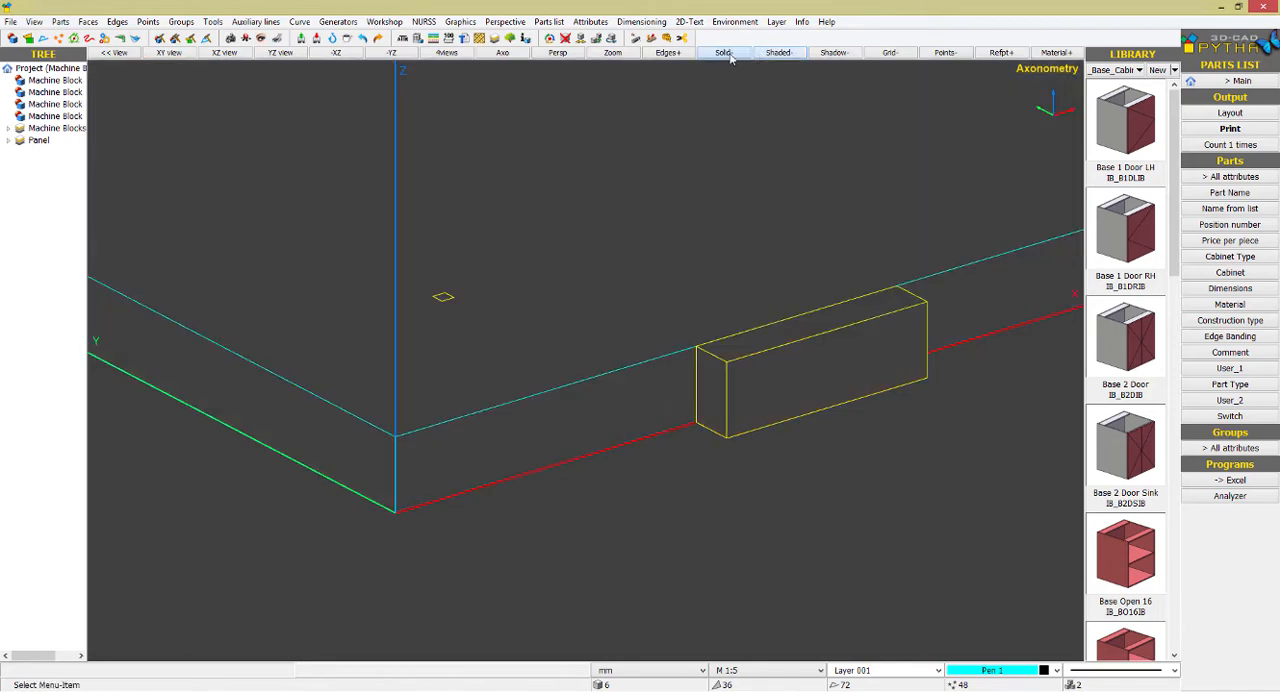
# Resize the small separate machine block near the origin to lx 50, ly 29 and lz 18, with the Z fixed point at its underside
pyautogui.rightClick(499, 179)
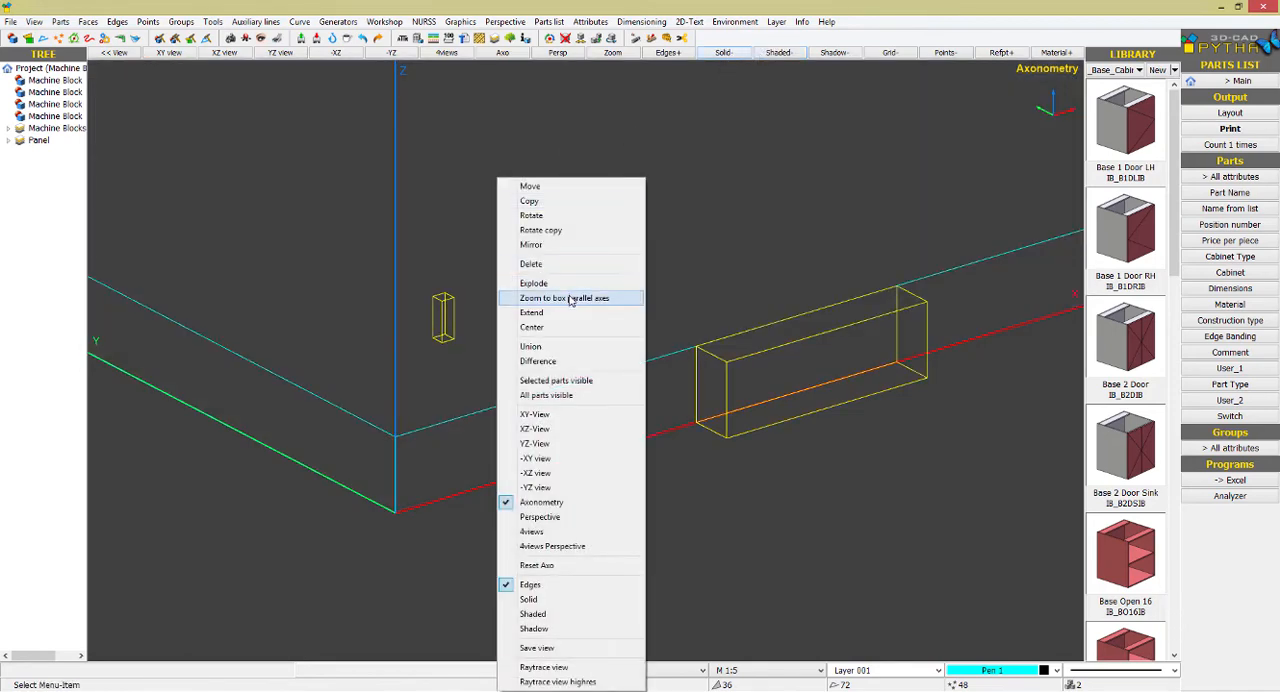
pyautogui.click(565, 298)
pyautogui.click(443, 310)
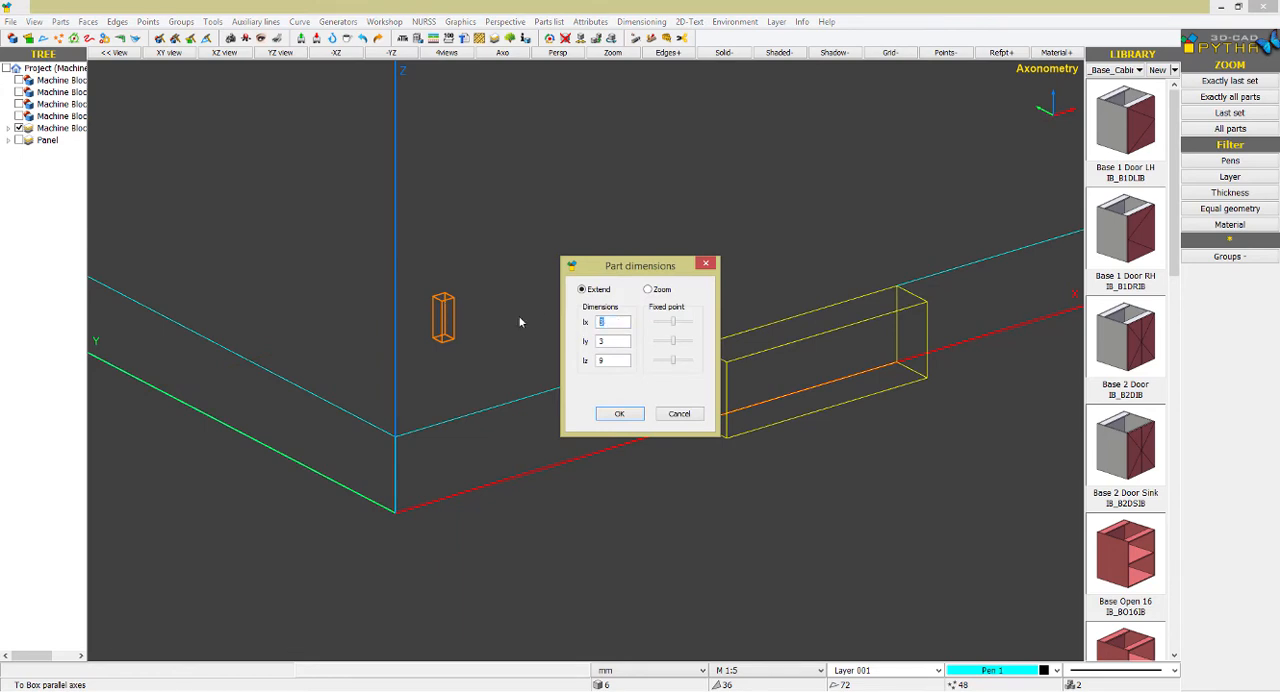
pyautogui.write('50')
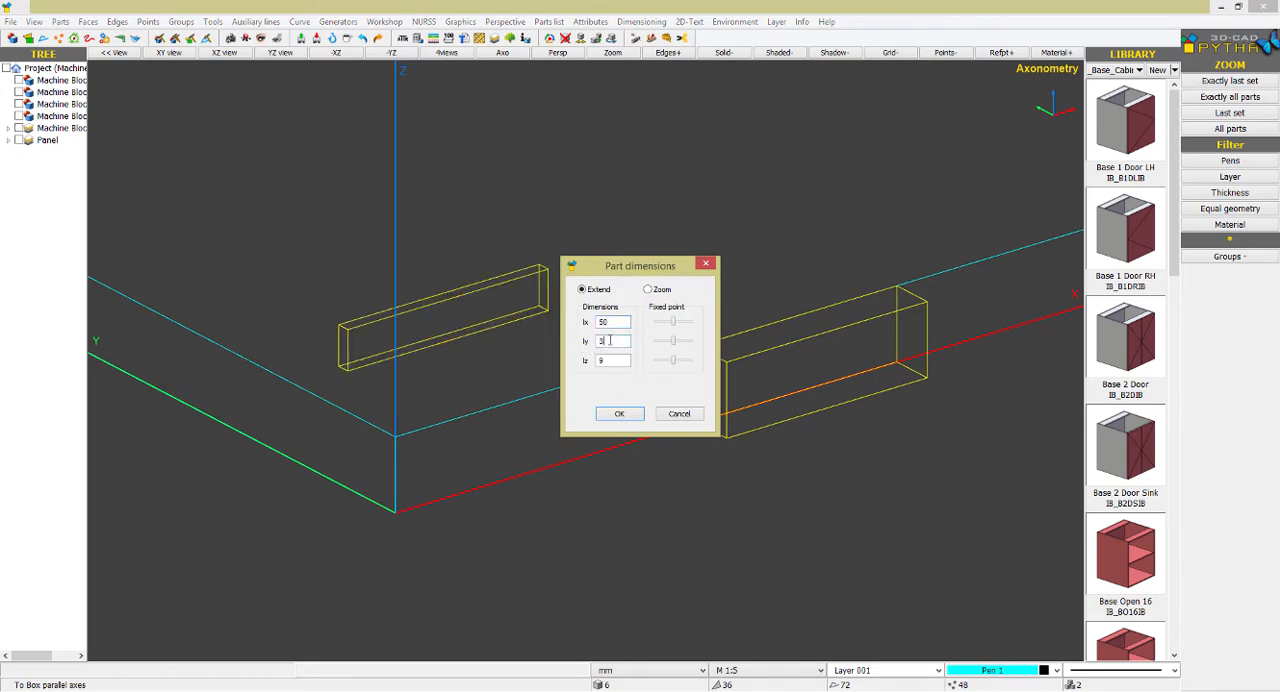
pyautogui.write('29')
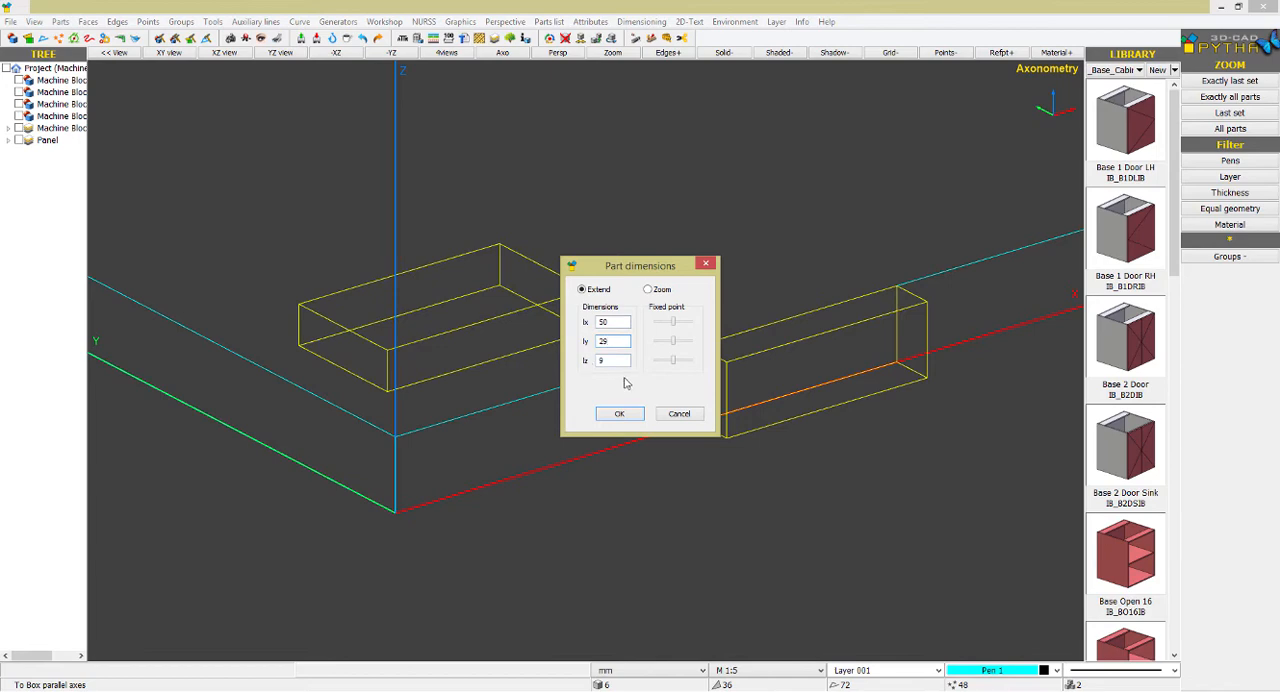
pyautogui.write('18')
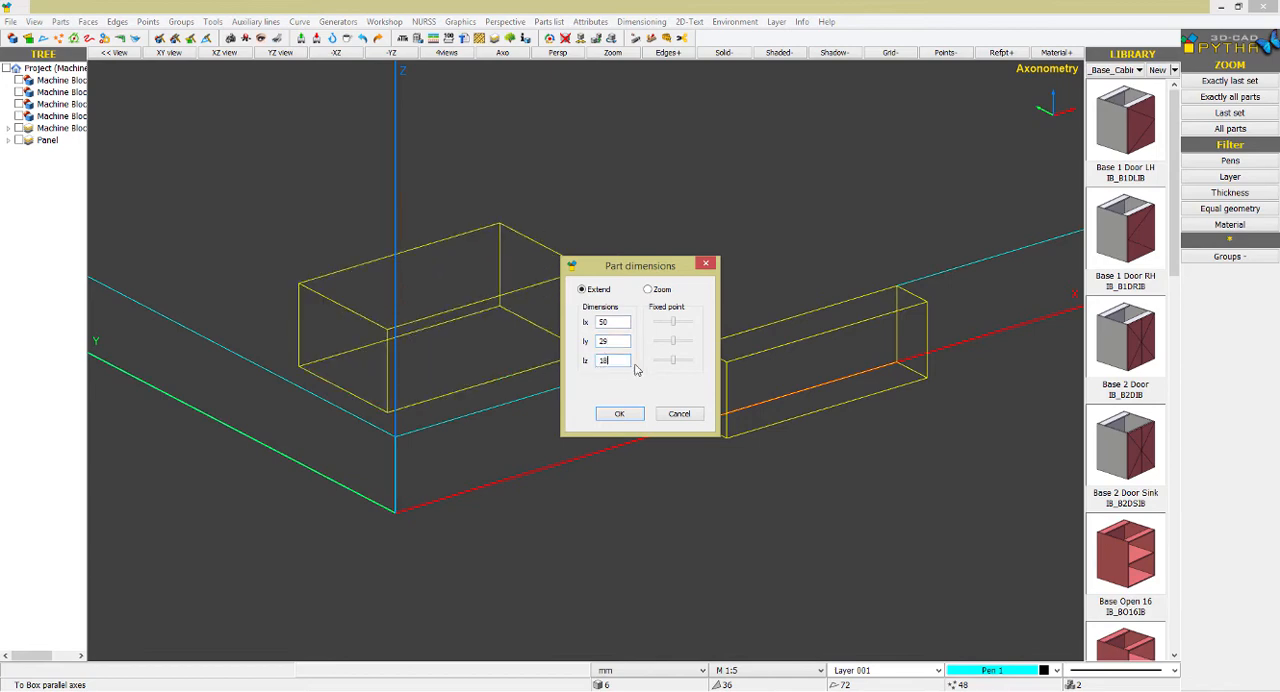
pyautogui.click(655, 366)
pyautogui.click(620, 414)
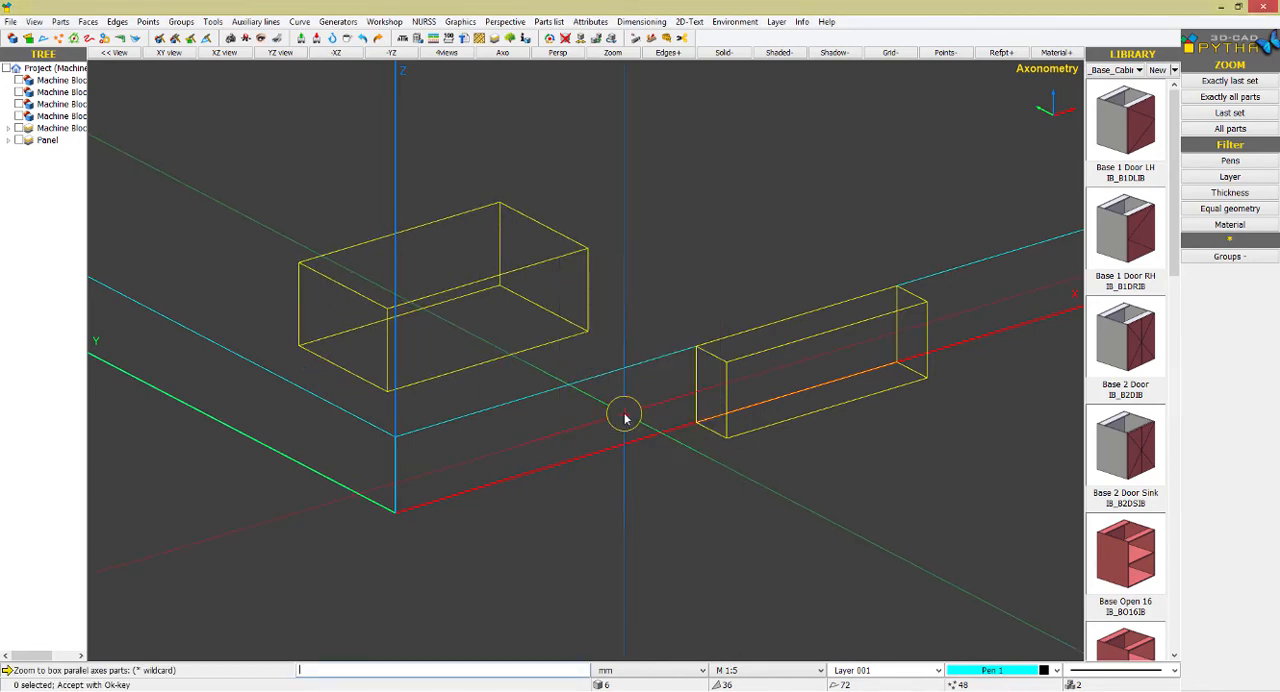
pyautogui.rightClick(534, 216)
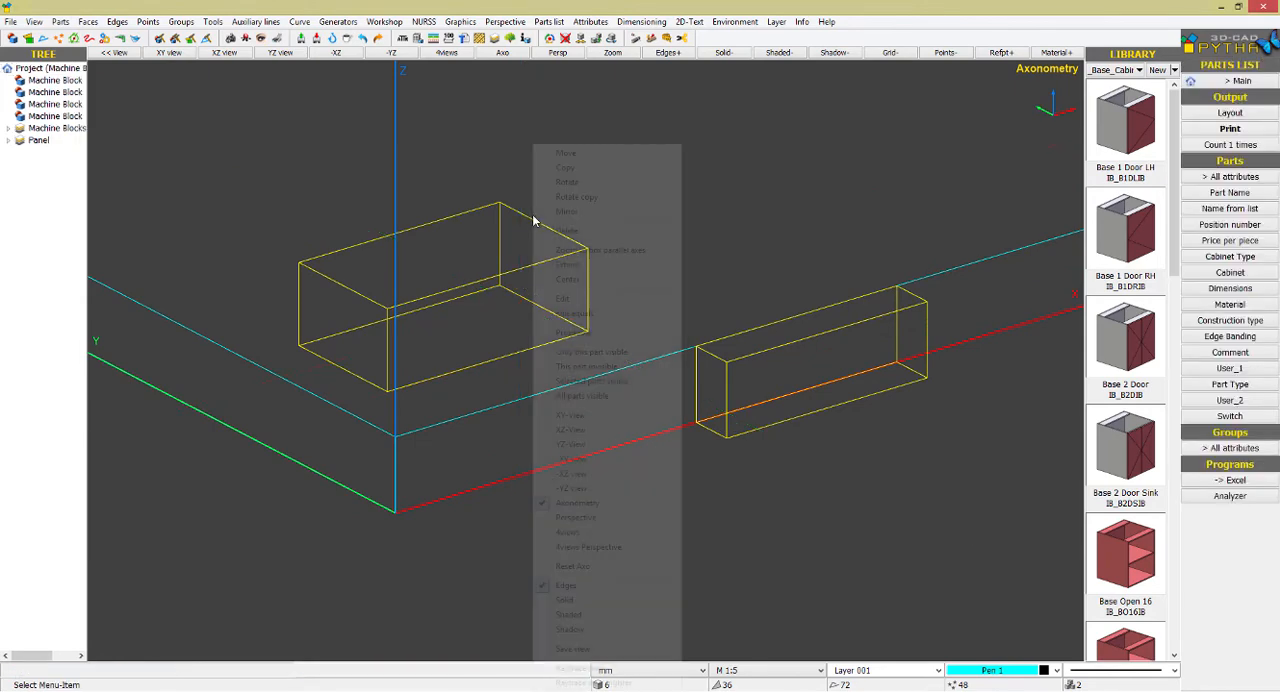
pyautogui.click(570, 166)
pyautogui.press('Escape')
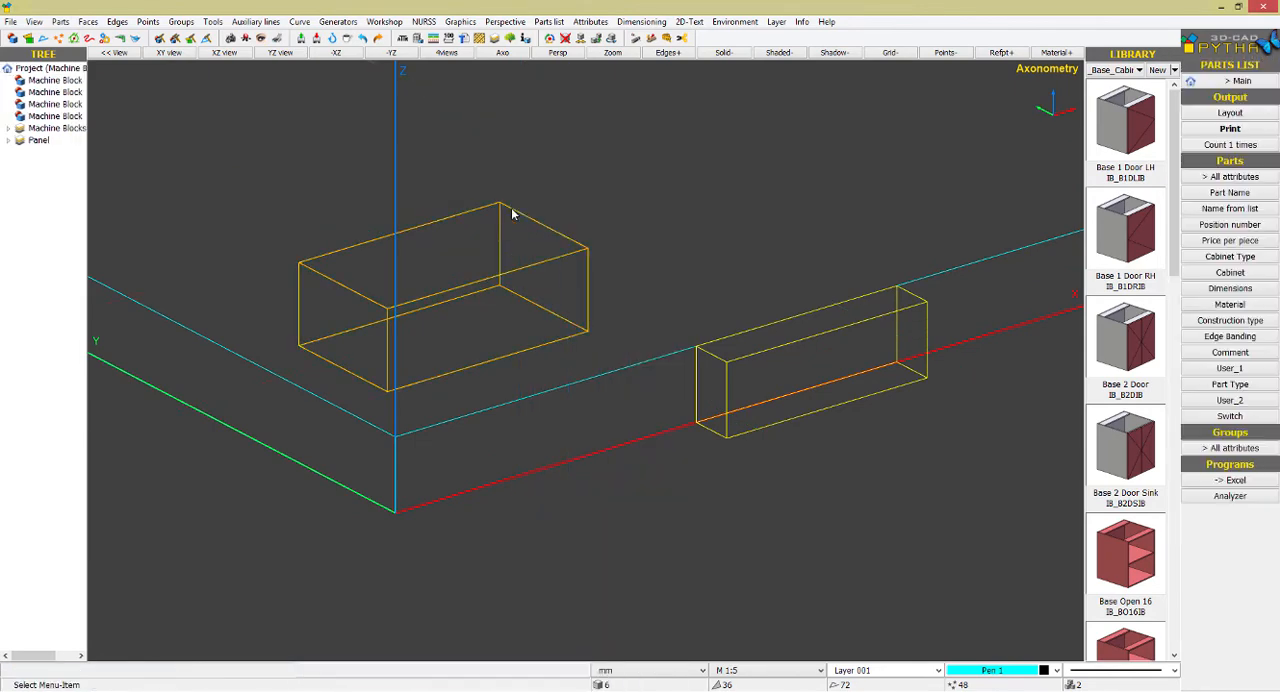
# Move the enlarged machine block 25 mm in X only, toward the Y axis
pyautogui.rightClick(512, 212)
pyautogui.click(540, 154)
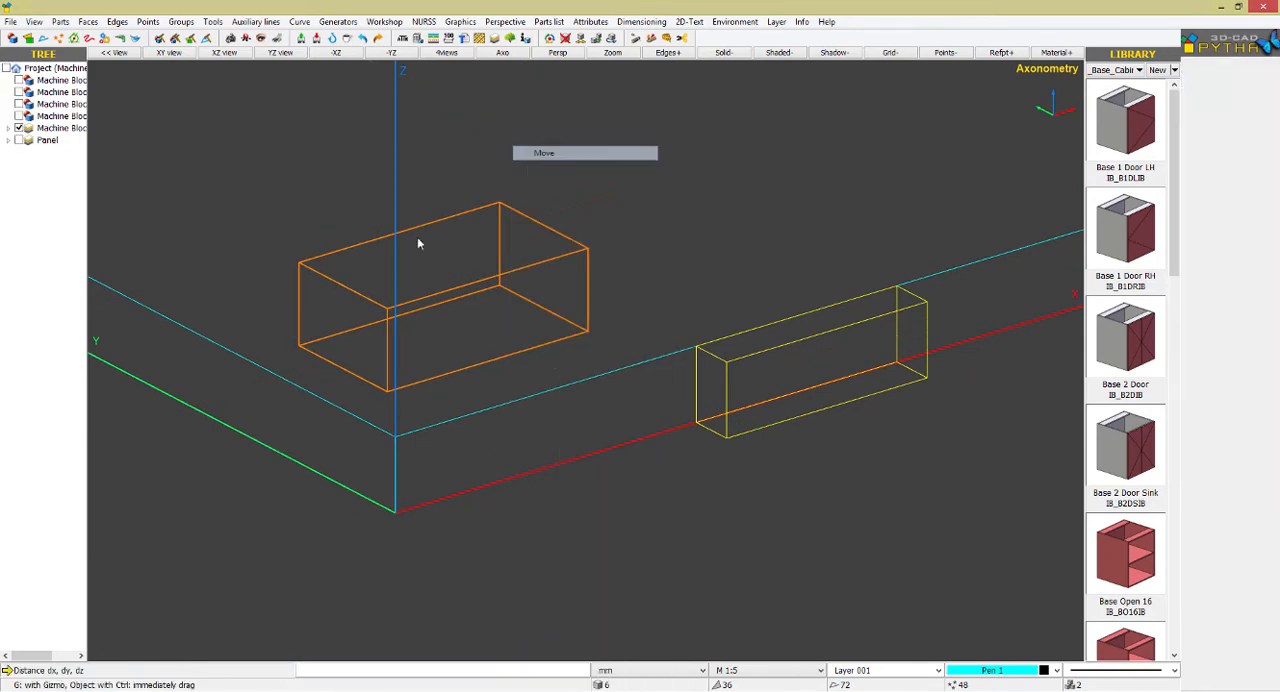
pyautogui.click(300, 266)
pyautogui.click(181, 323)
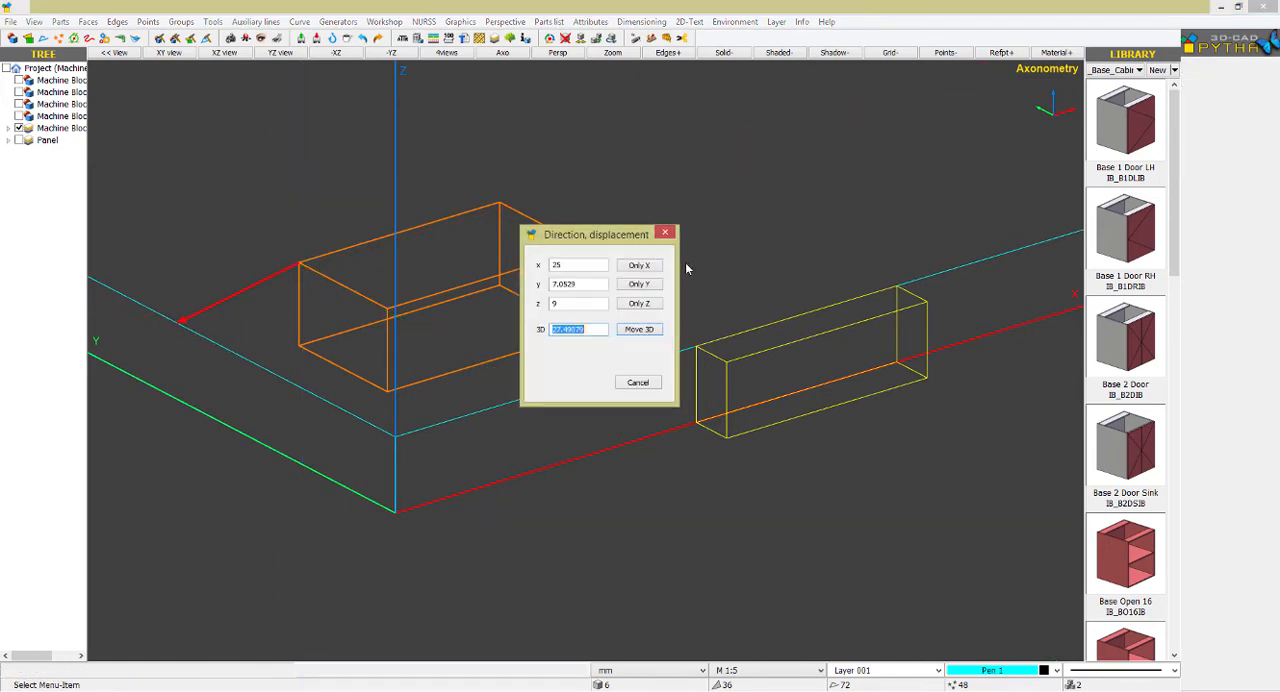
pyautogui.click(633, 267)
# Center the enlarged machine block on the XZ plane so it straddles the panel's front edge
pyautogui.rightClick(469, 287)
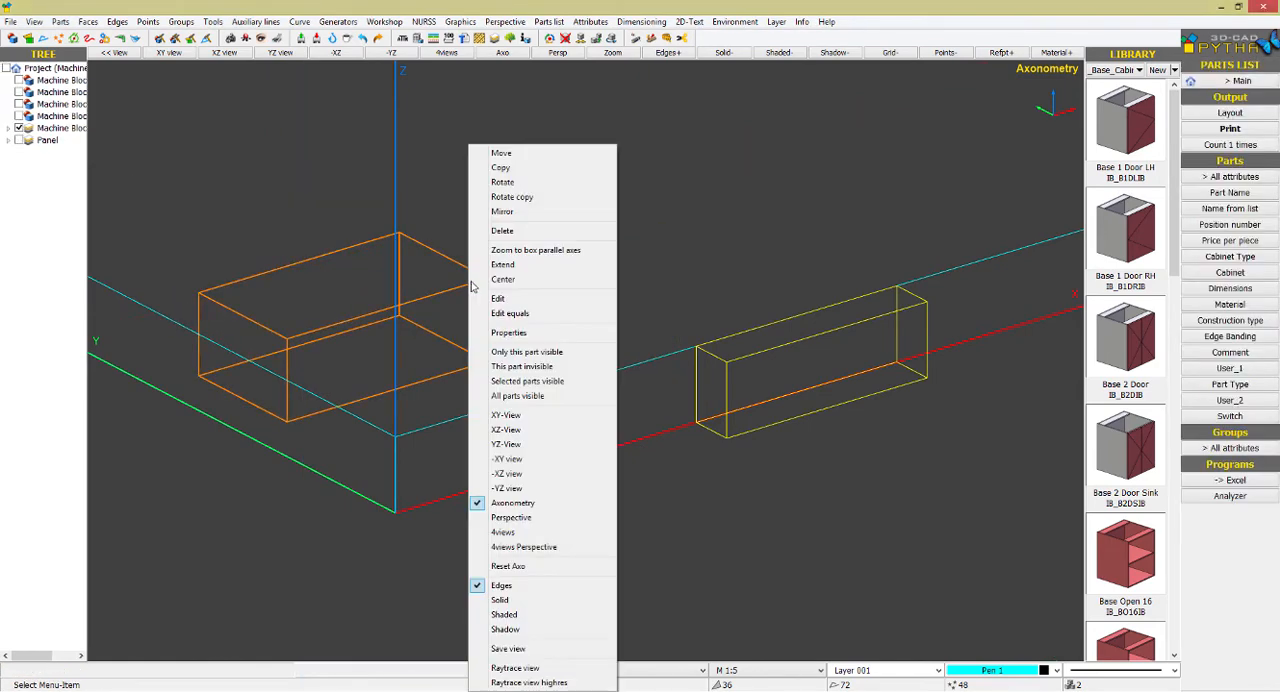
pyautogui.click(517, 279)
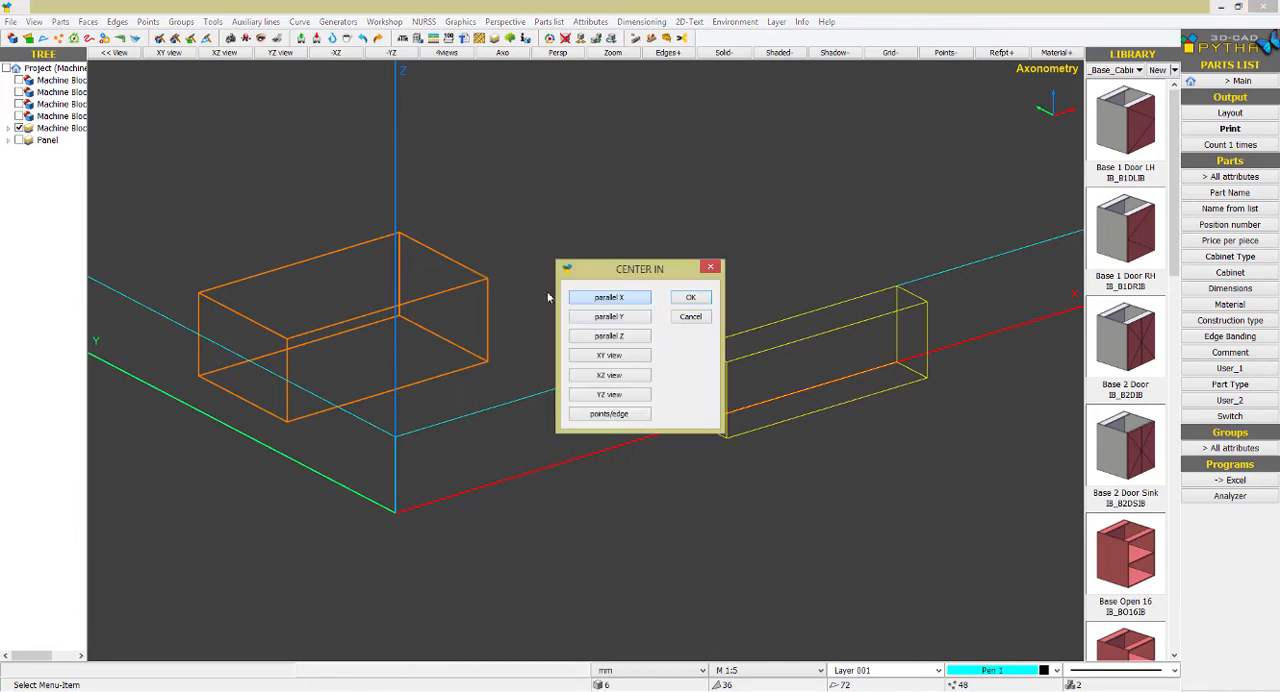
pyautogui.click(605, 315)
pyautogui.click(606, 376)
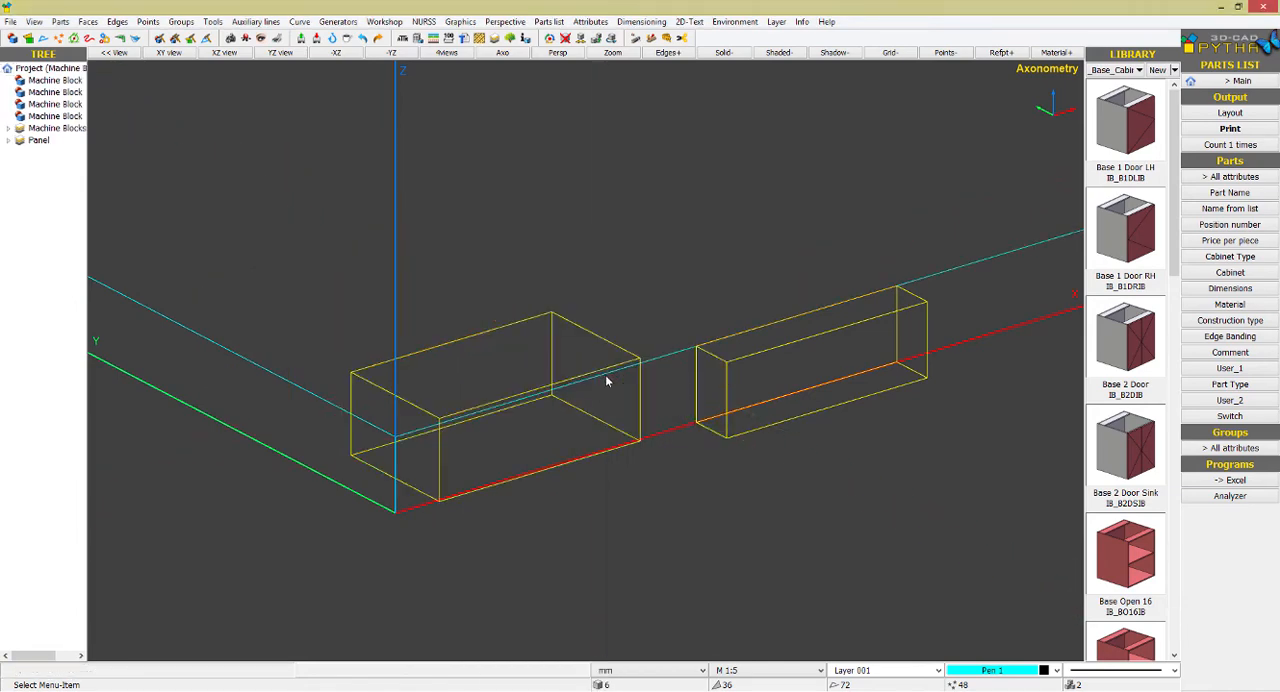
# Move the enlarged machine block near the origin 100 mm along Y
pyautogui.rightClick(561, 324)
pyautogui.click(590, 153)
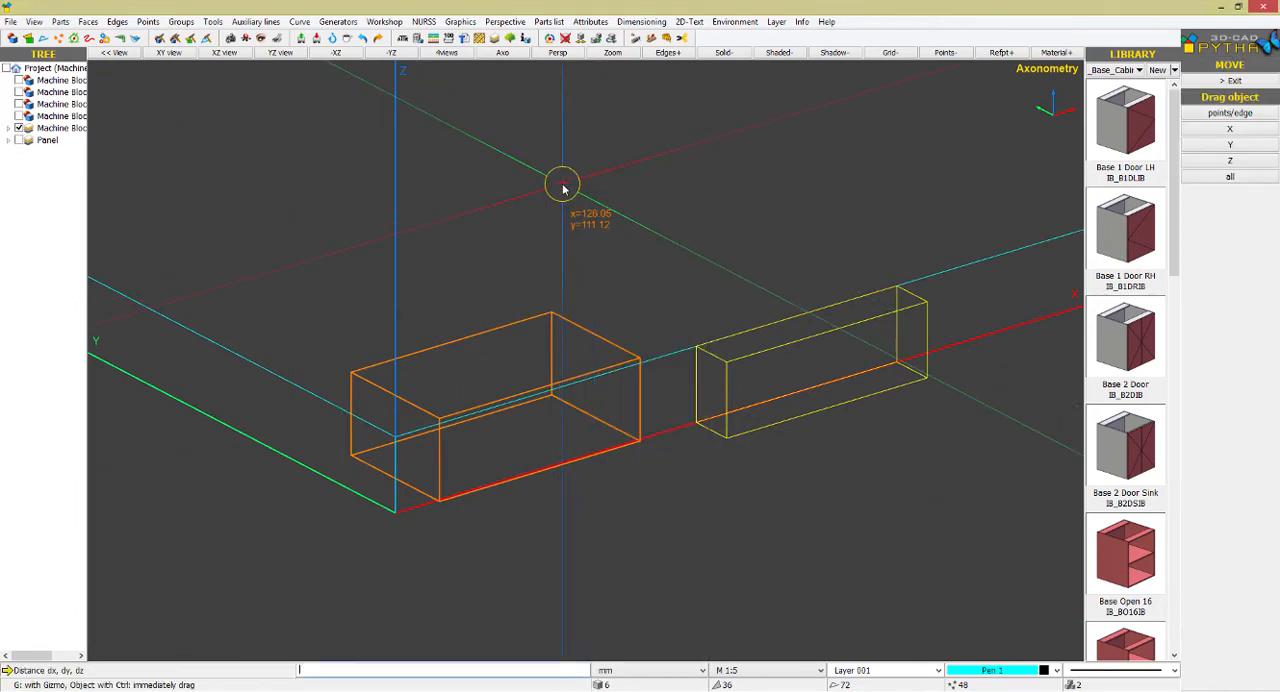
pyautogui.press('g')
pyautogui.click(464, 391)
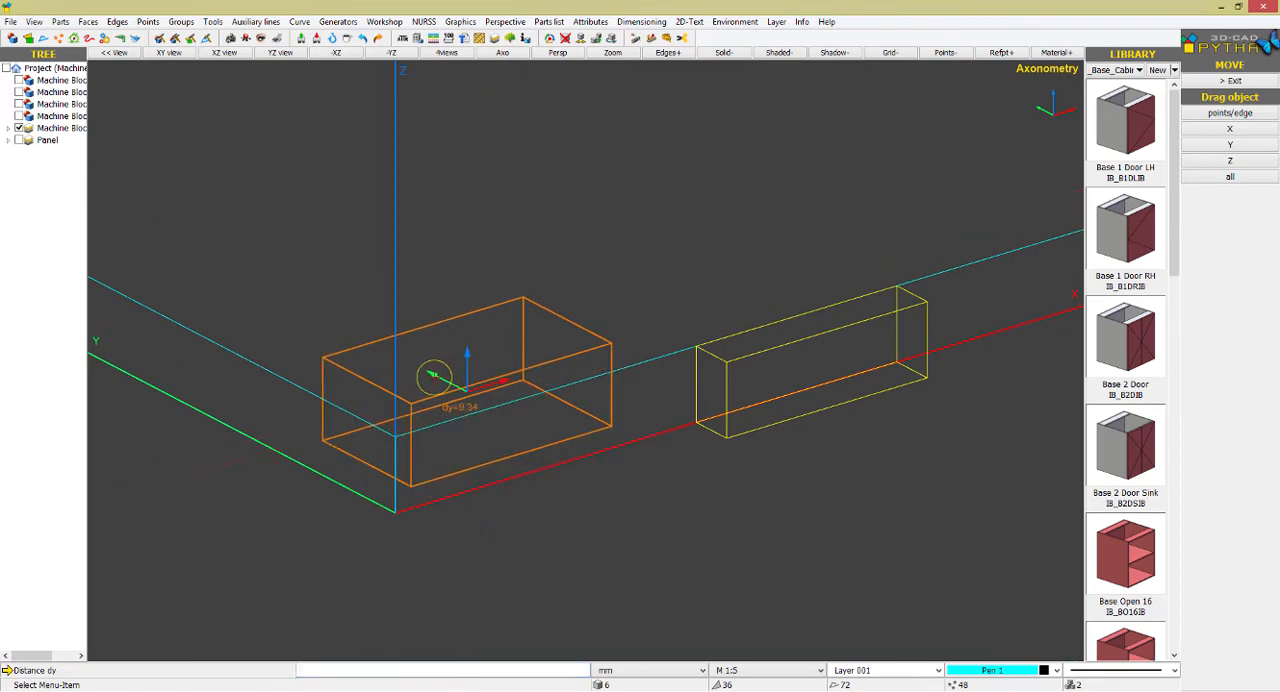
pyautogui.write('100')
pyautogui.press('Return')
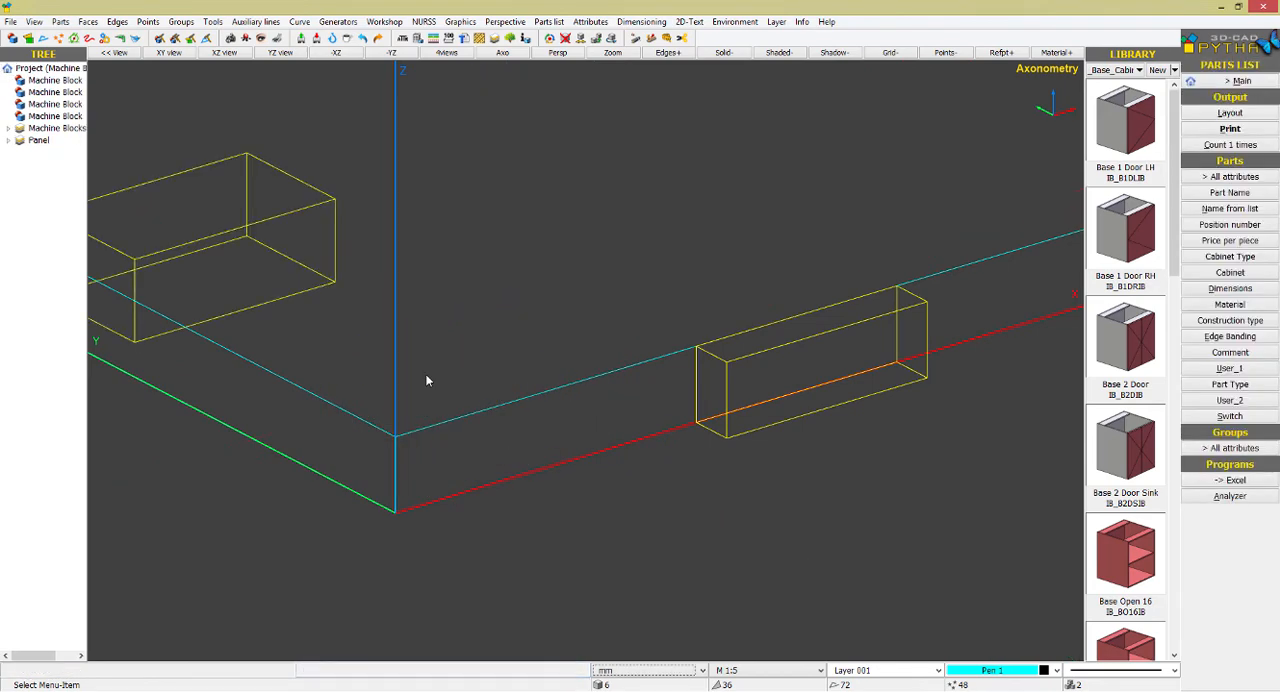
# Stretch the moved machine block by shifting its end face 950 mm in X only, toward the panel's far side edge
pyautogui.scroll(-4, 569, 420)
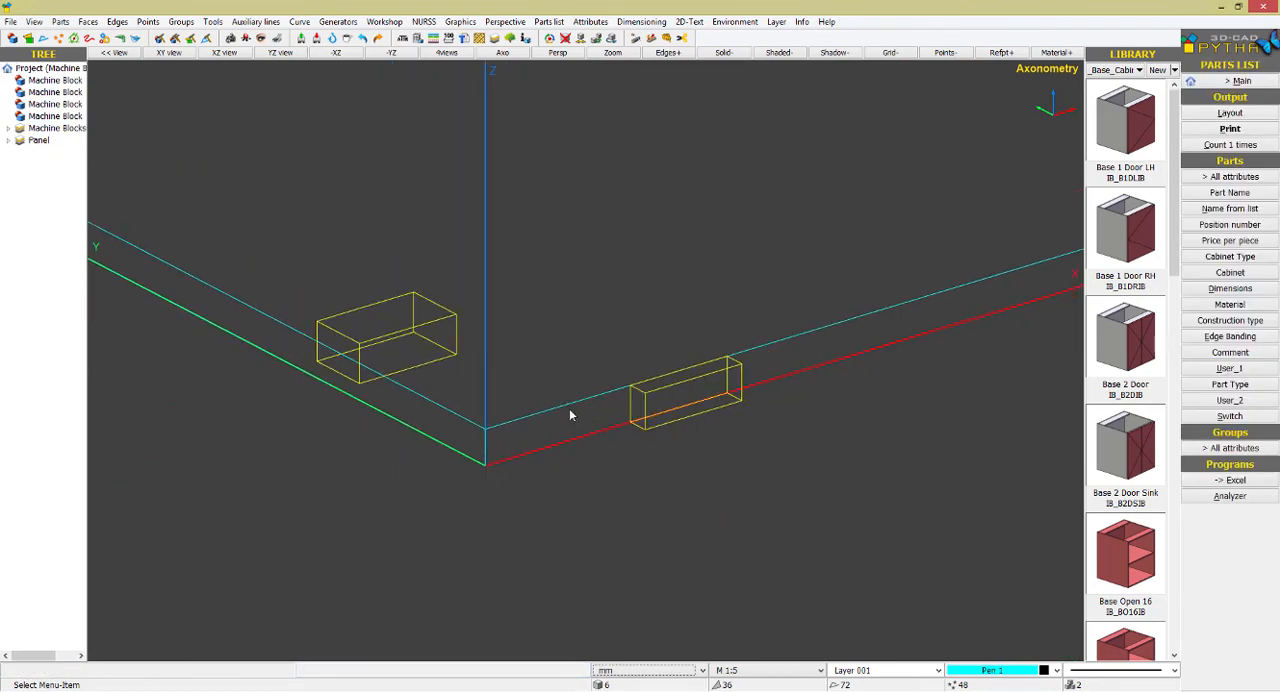
pyautogui.click(191, 39)
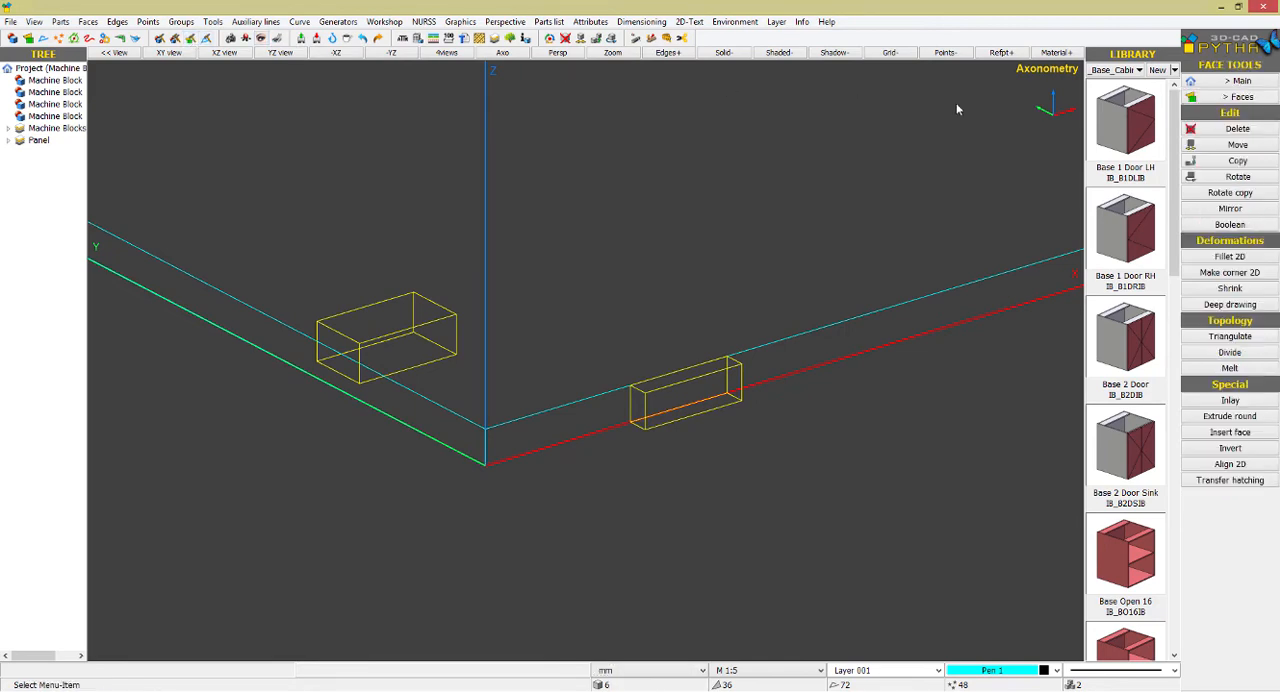
pyautogui.click(1237, 144)
pyautogui.moveTo(380, 253); pyautogui.dragTo(484, 374)
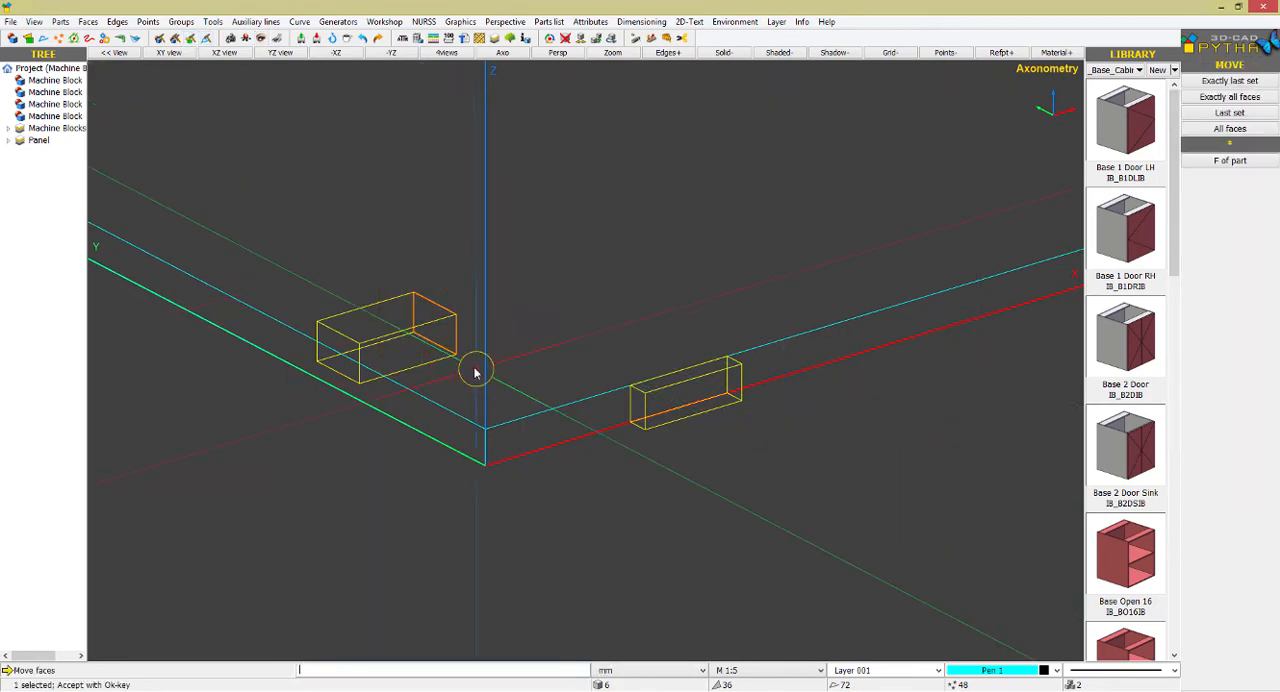
pyautogui.rightClick(474, 369)
pyautogui.click(450, 361)
pyautogui.scroll(-5, 450, 361)
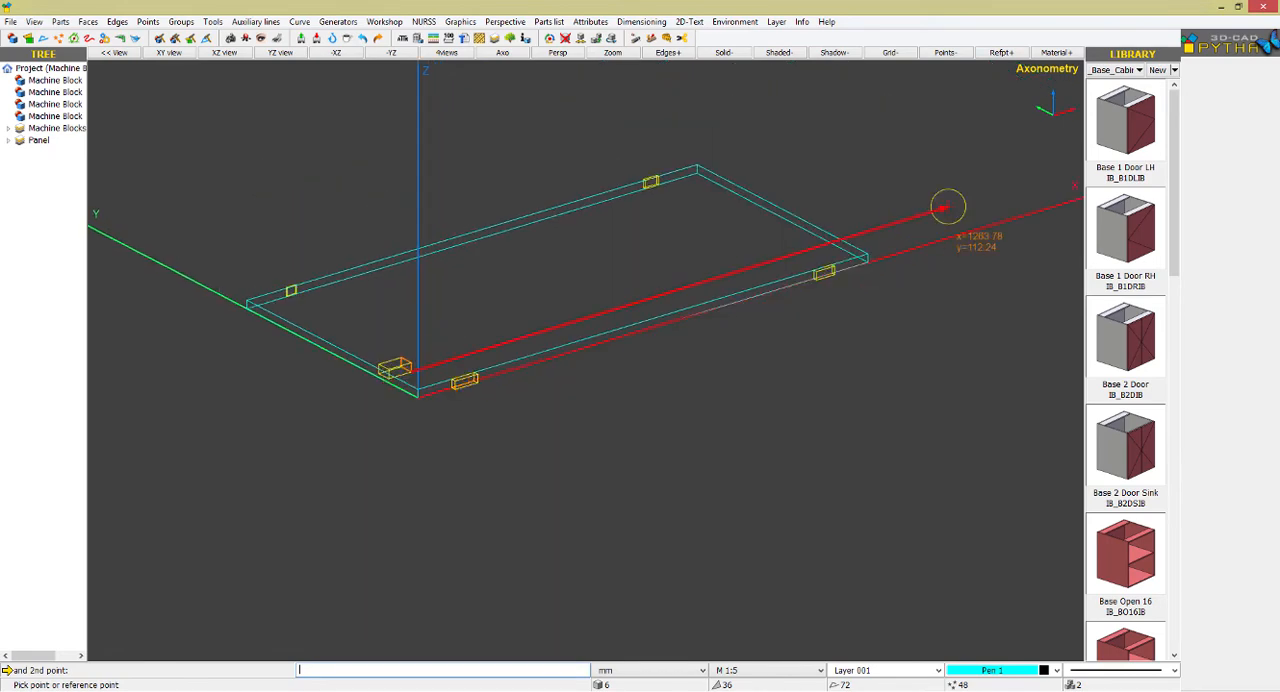
pyautogui.click(806, 226)
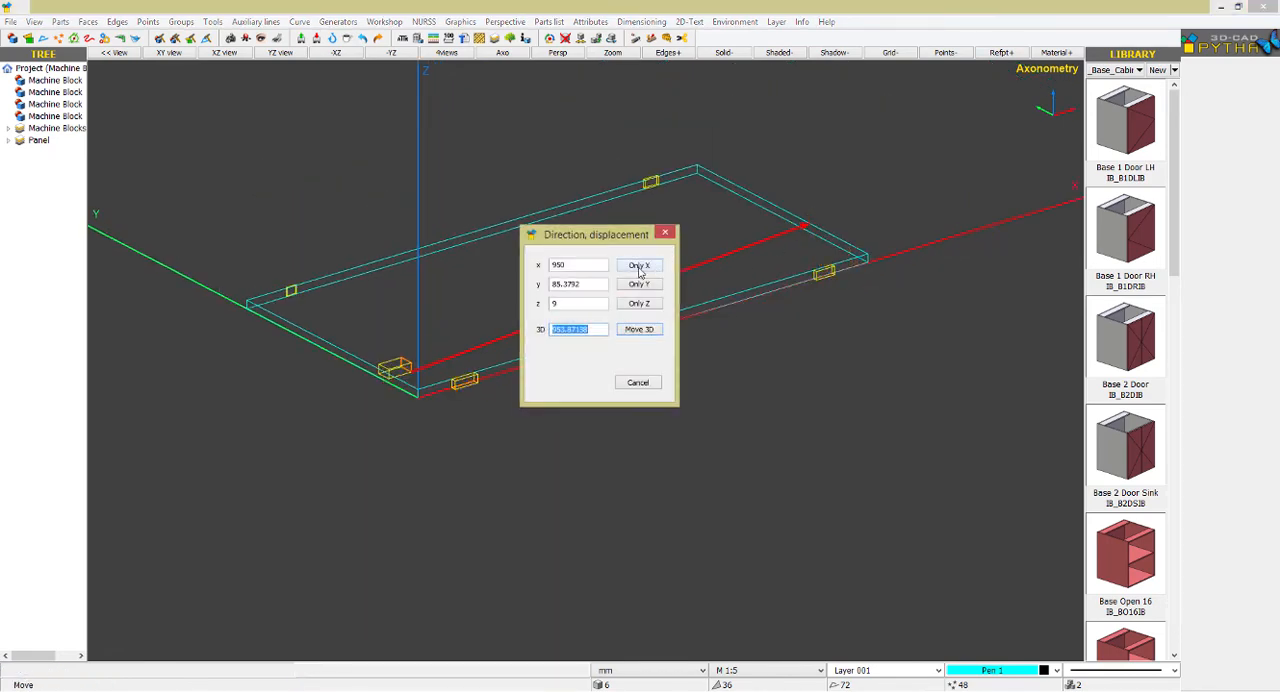
pyautogui.press('Return')
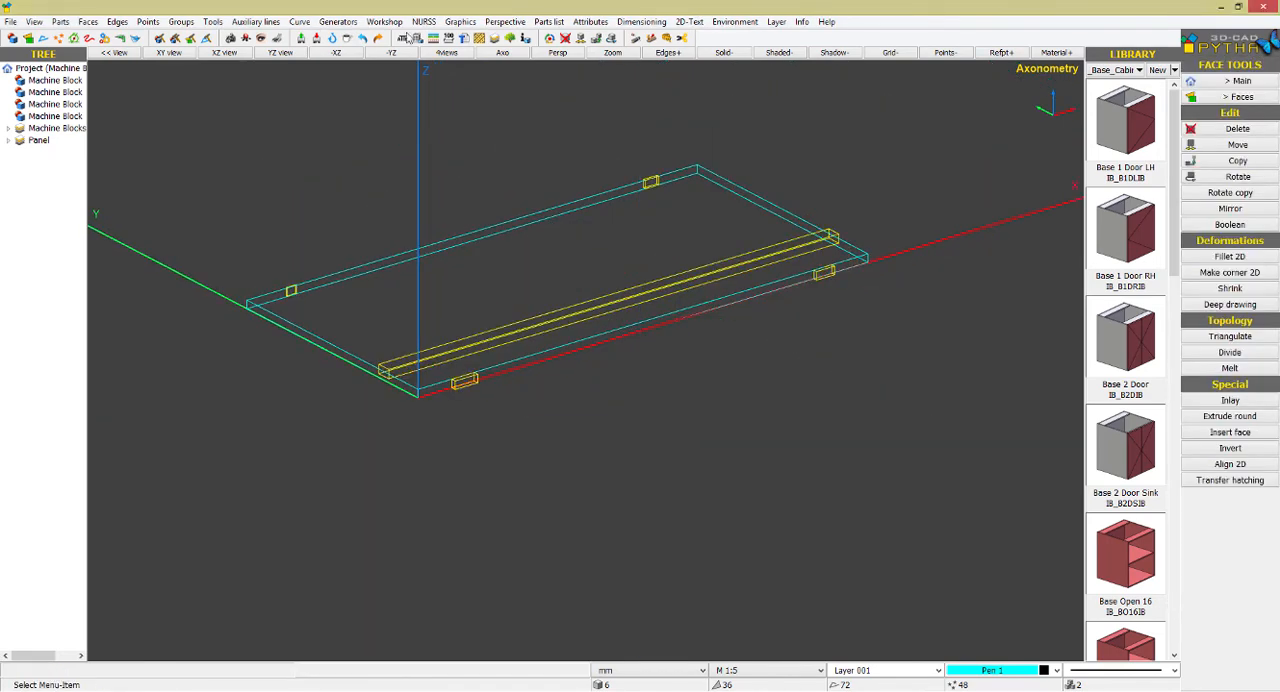
# Assign the part type Slatwall to the long machine block strip
pyautogui.click(411, 38)
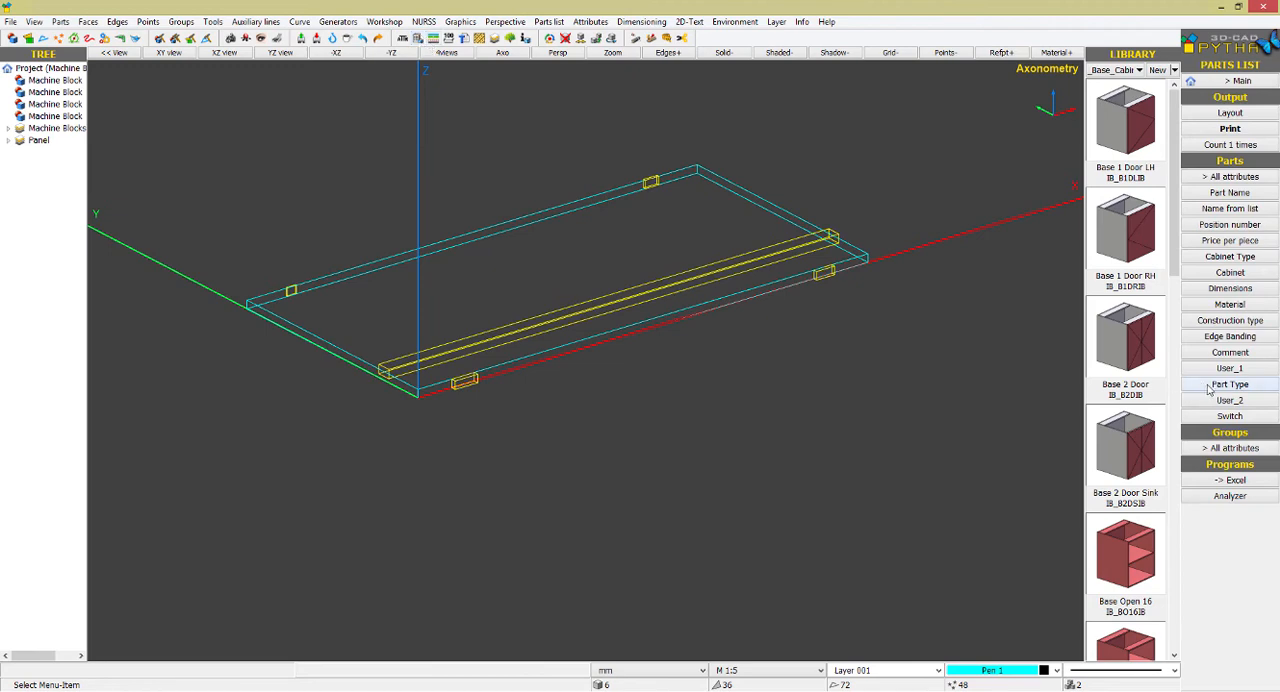
pyautogui.click(1209, 388)
pyautogui.click(720, 288)
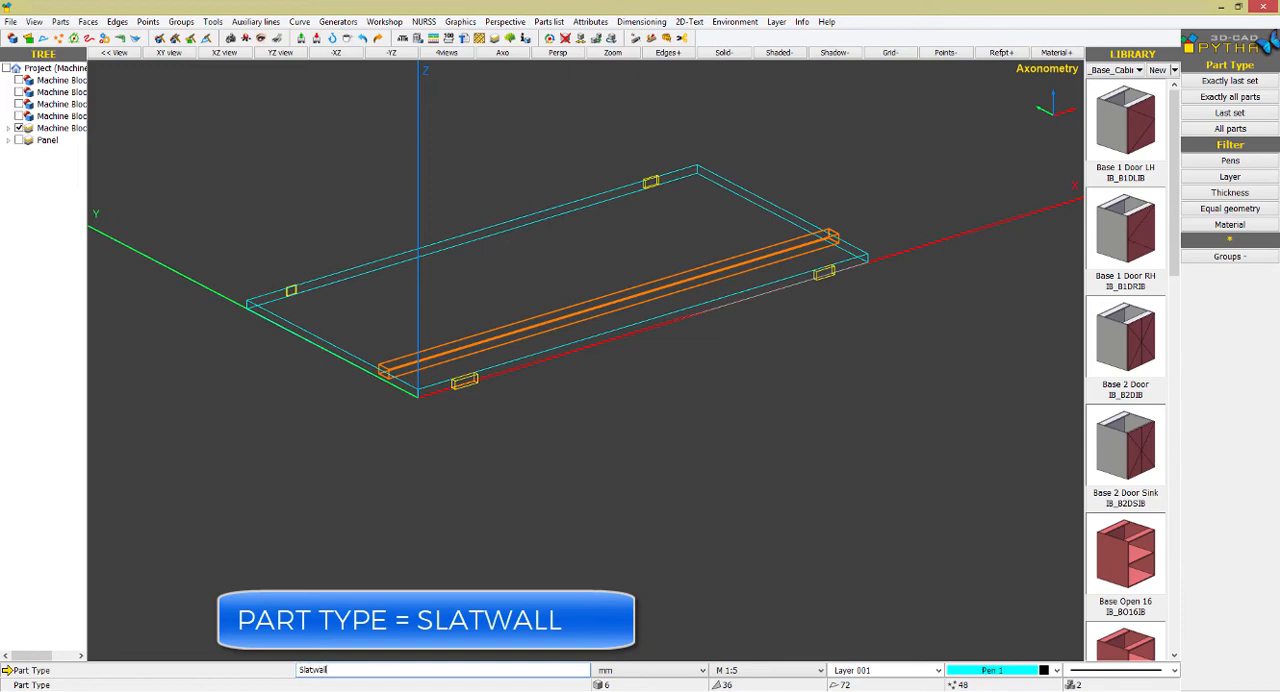
pyautogui.press('Return')
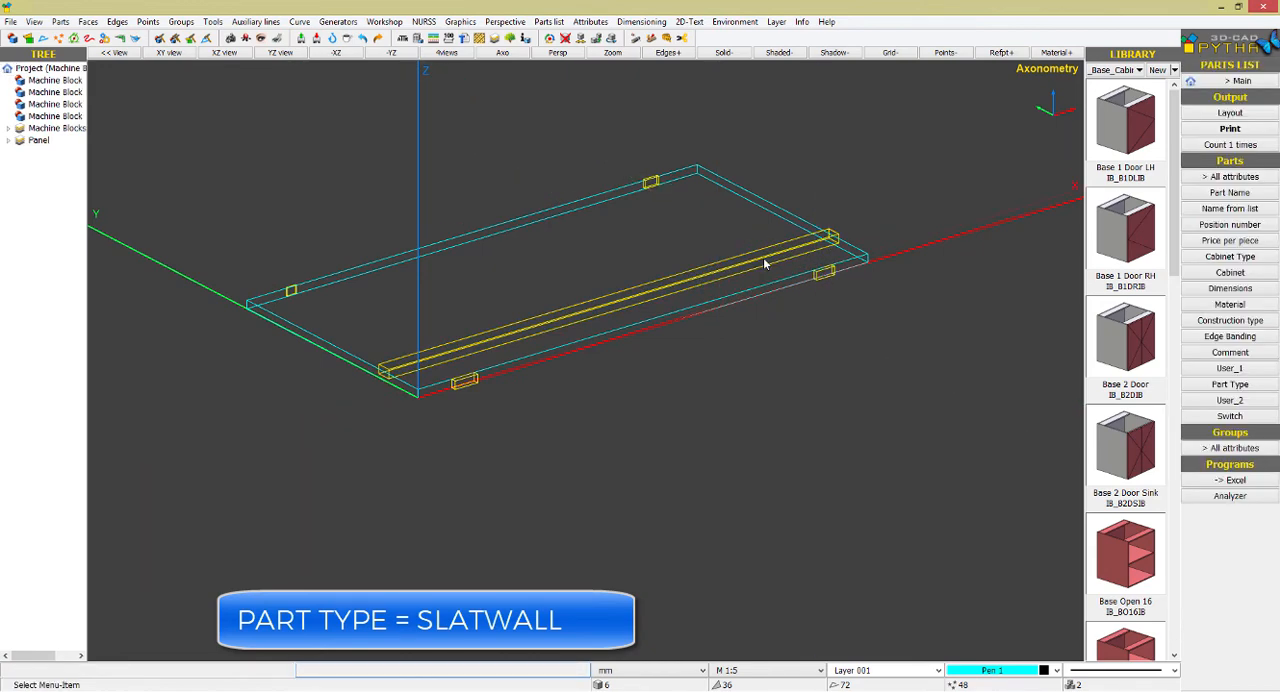
# Copy the slatwall strip three times along Y at 100 mm spacing
pyautogui.rightClick(764, 262)
pyautogui.click(798, 167)
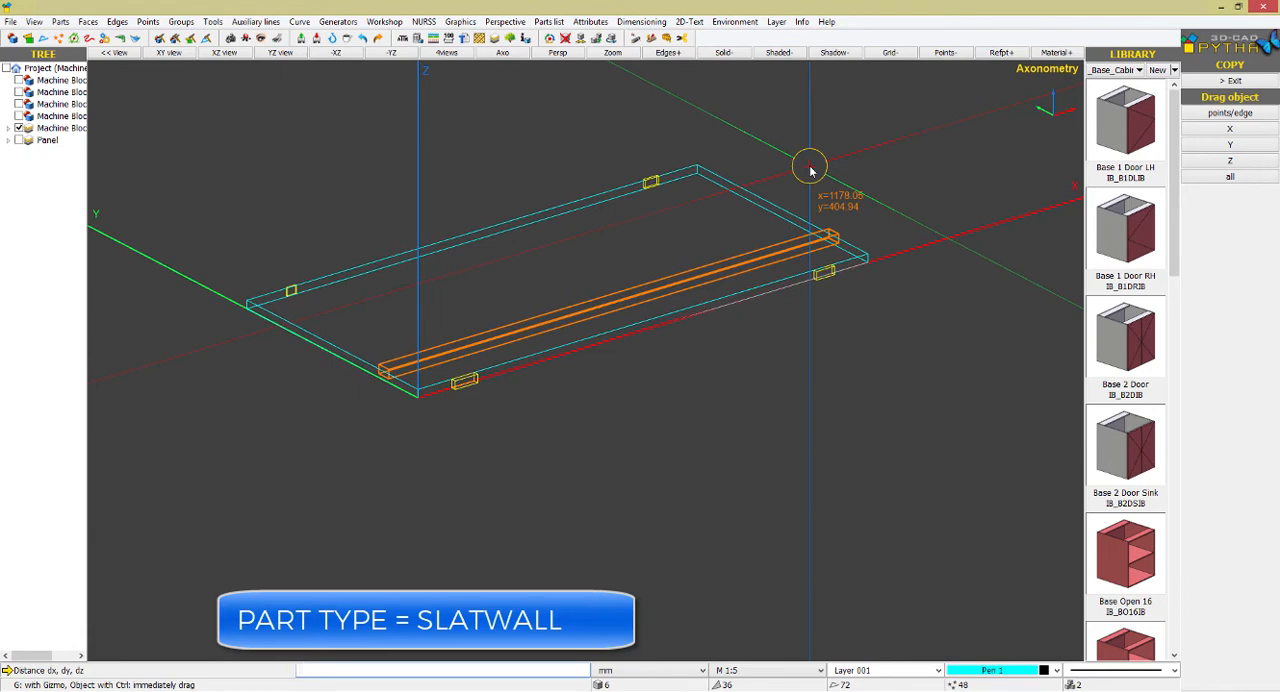
pyautogui.write(',100')
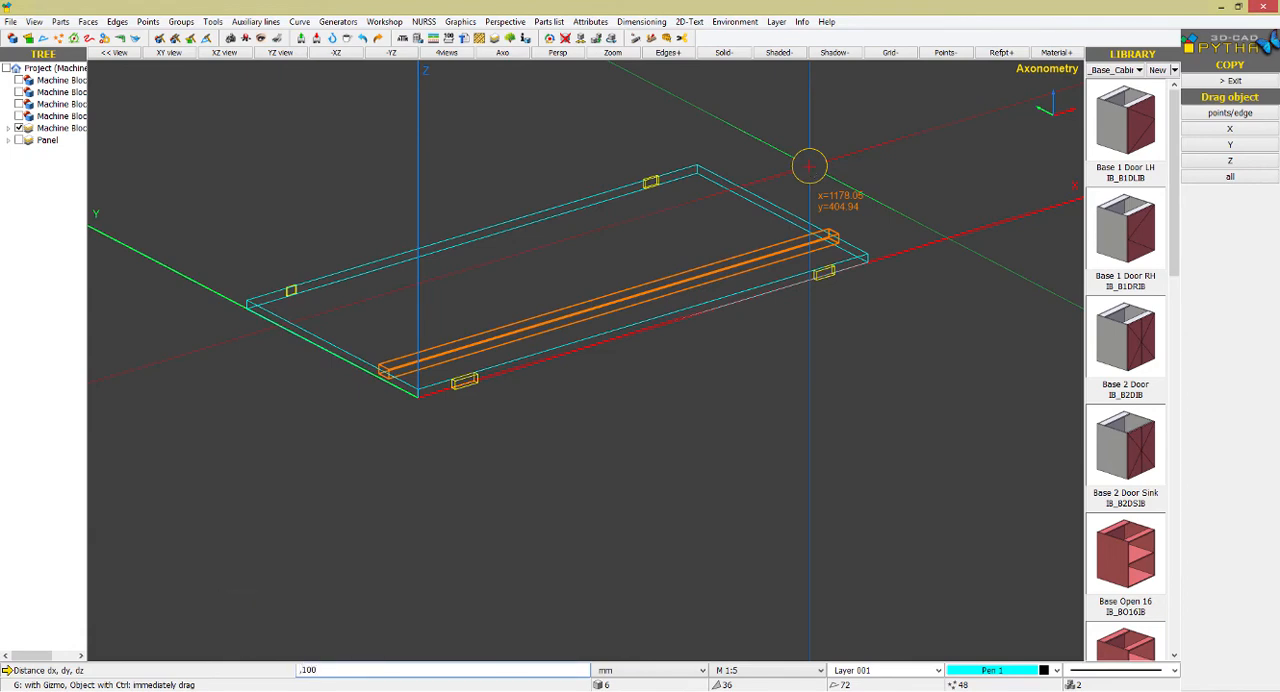
pyautogui.press('Return')
pyautogui.write('3')
pyautogui.press('Return')
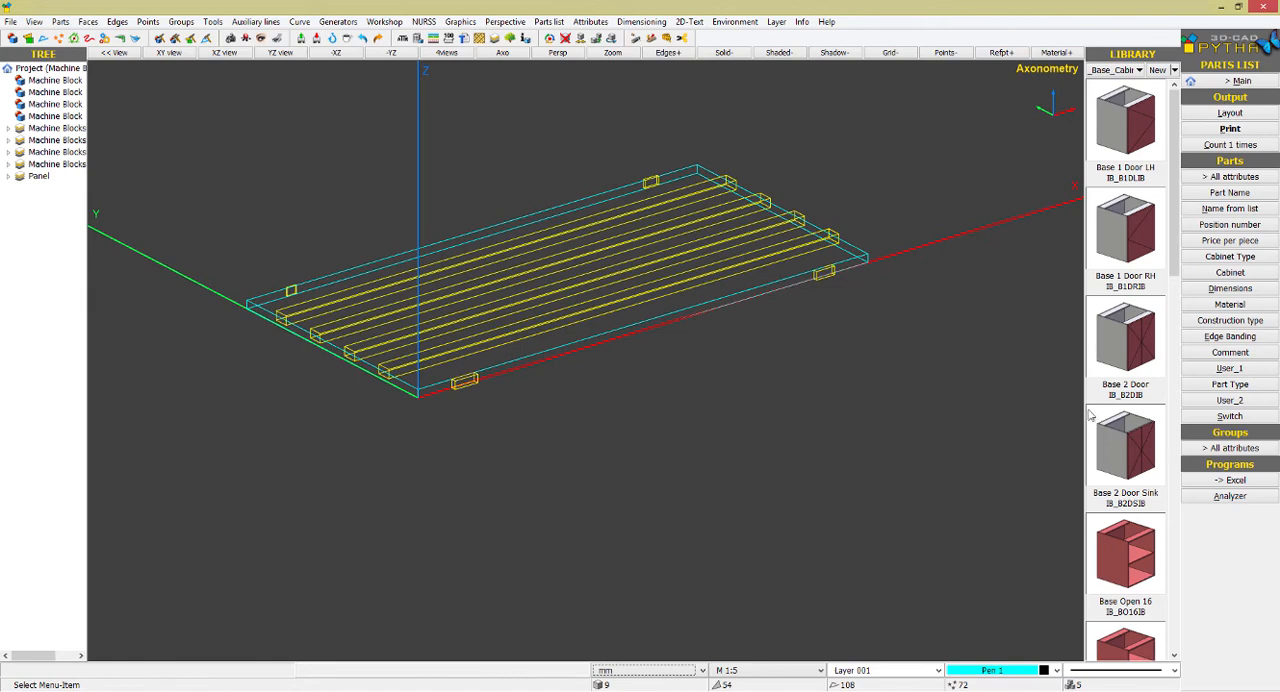
# Export the panel with all its machine blocks to Analyzer, accepting the default job details, and open room 1
pyautogui.click(1204, 497)
pyautogui.moveTo(691, 408); pyautogui.dragTo(187, 138)
pyautogui.rightClick(188, 137)
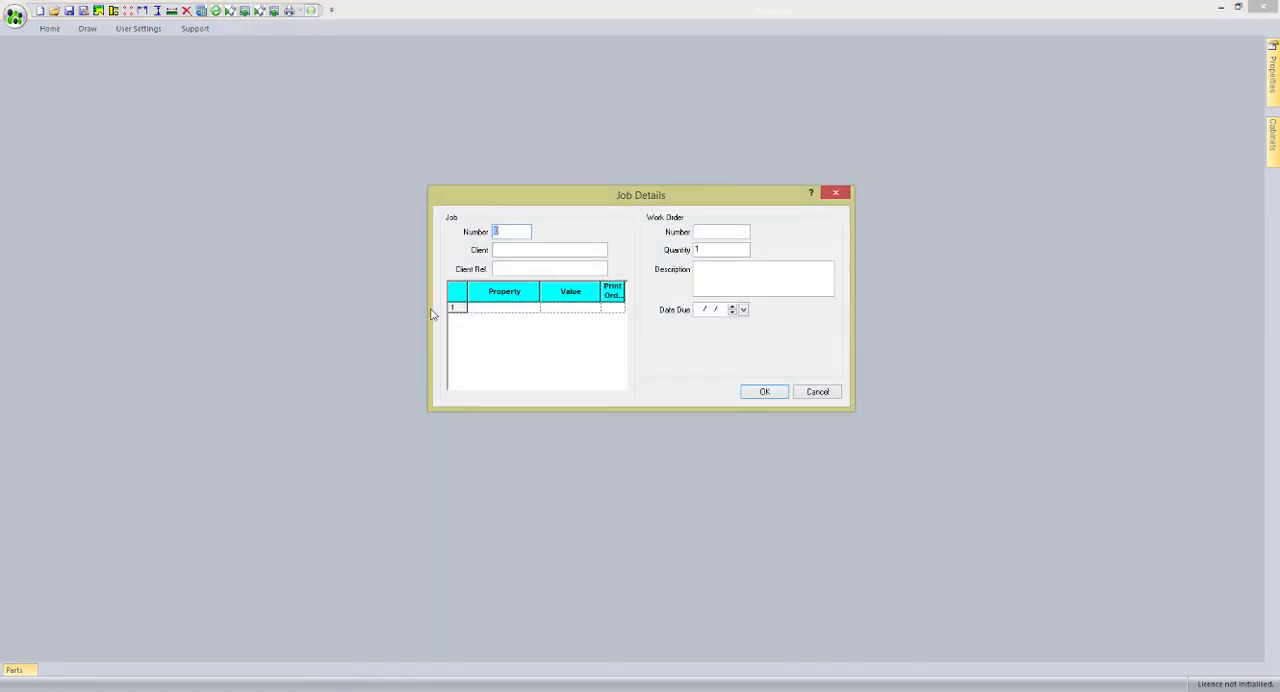
pyautogui.click(762, 391)
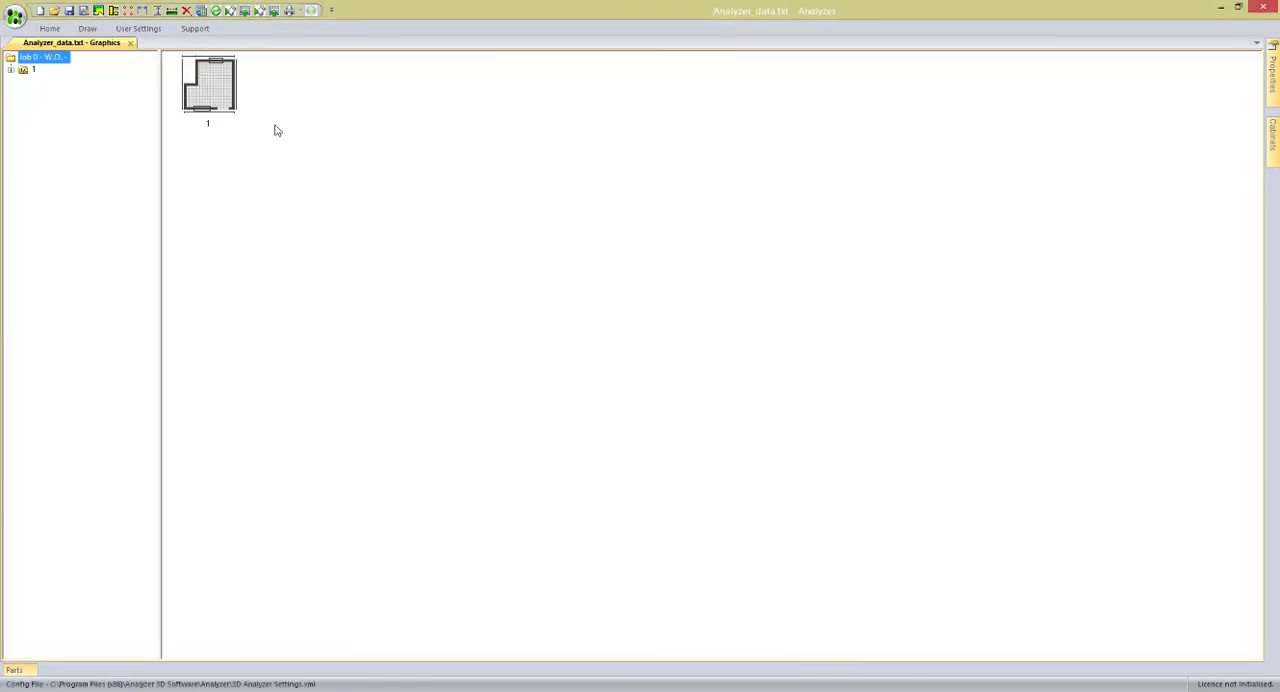
pyautogui.click(230, 15)
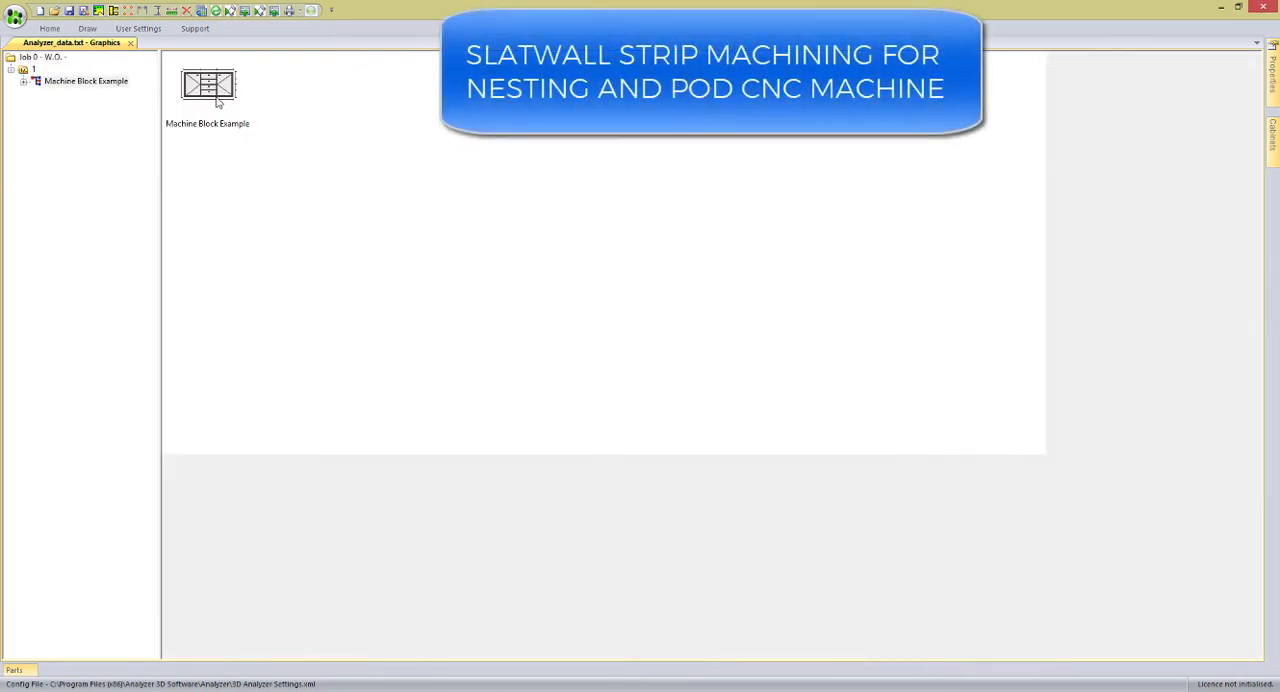
pyautogui.doubleClick(210, 88)
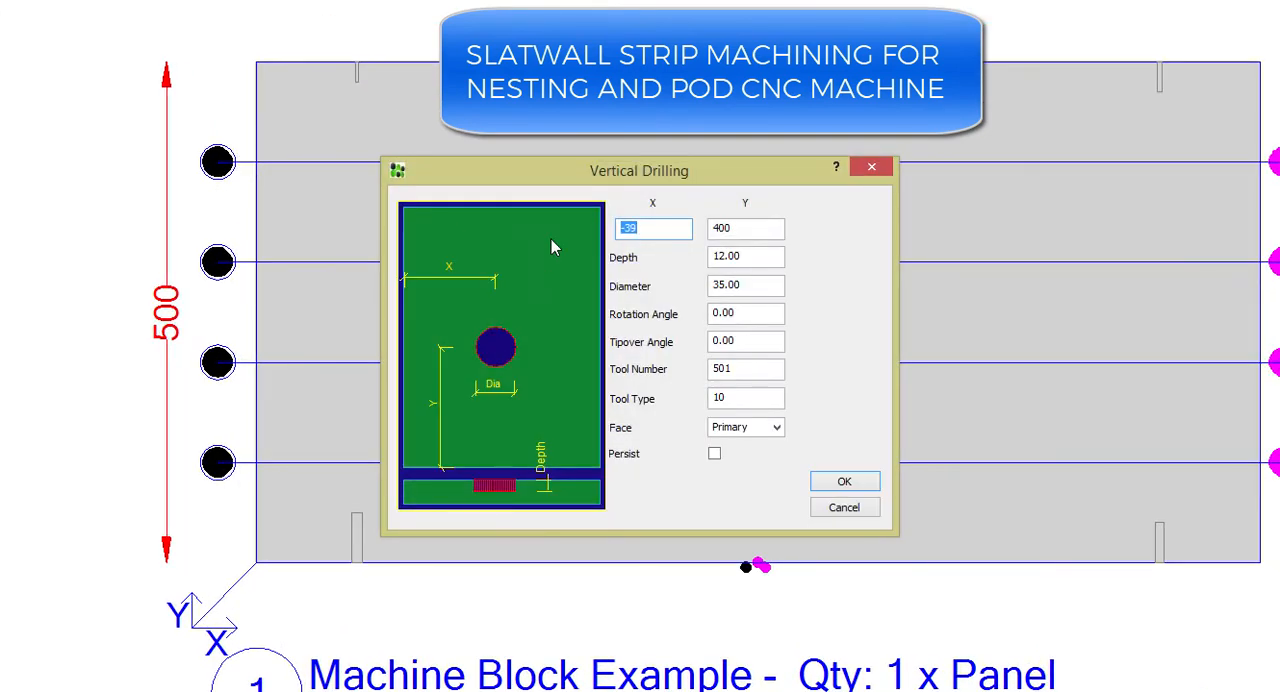
# Examine the depth and diameter settings of a slatwall strip's vertical drilling and of its route, cancelling both dialogs
pyautogui.write('-39')
pyautogui.doubleClick(757, 254)
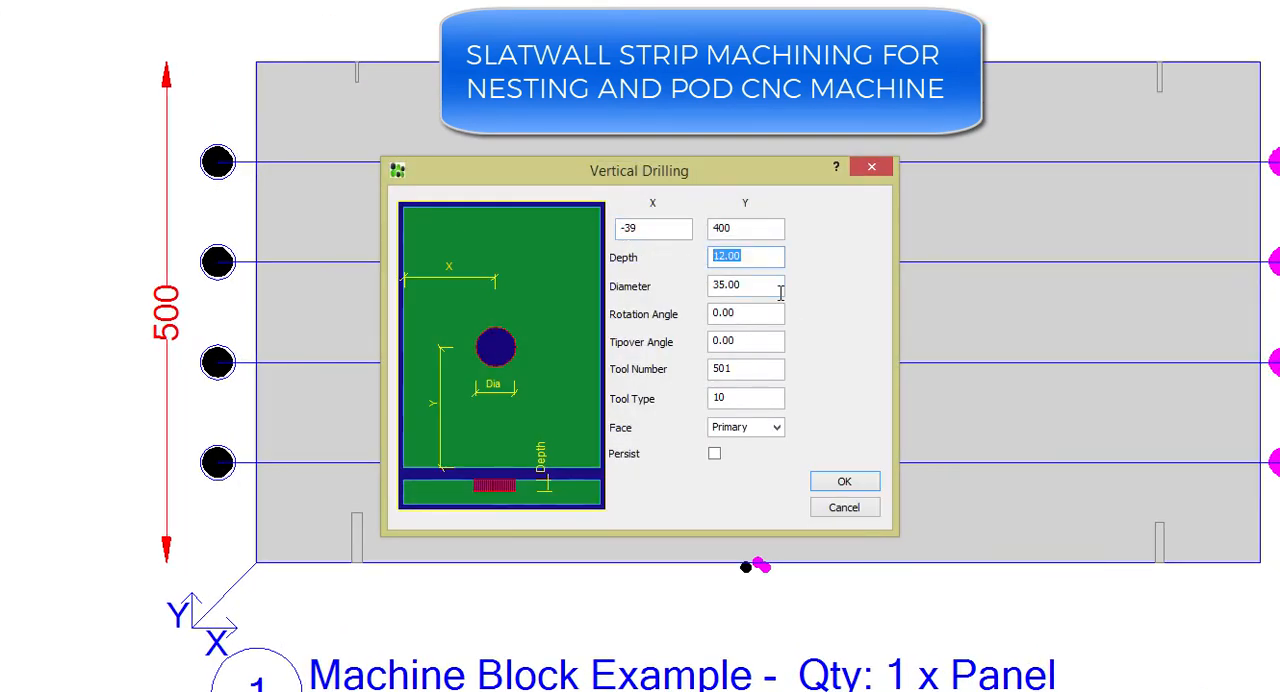
pyautogui.doubleClick(747, 285)
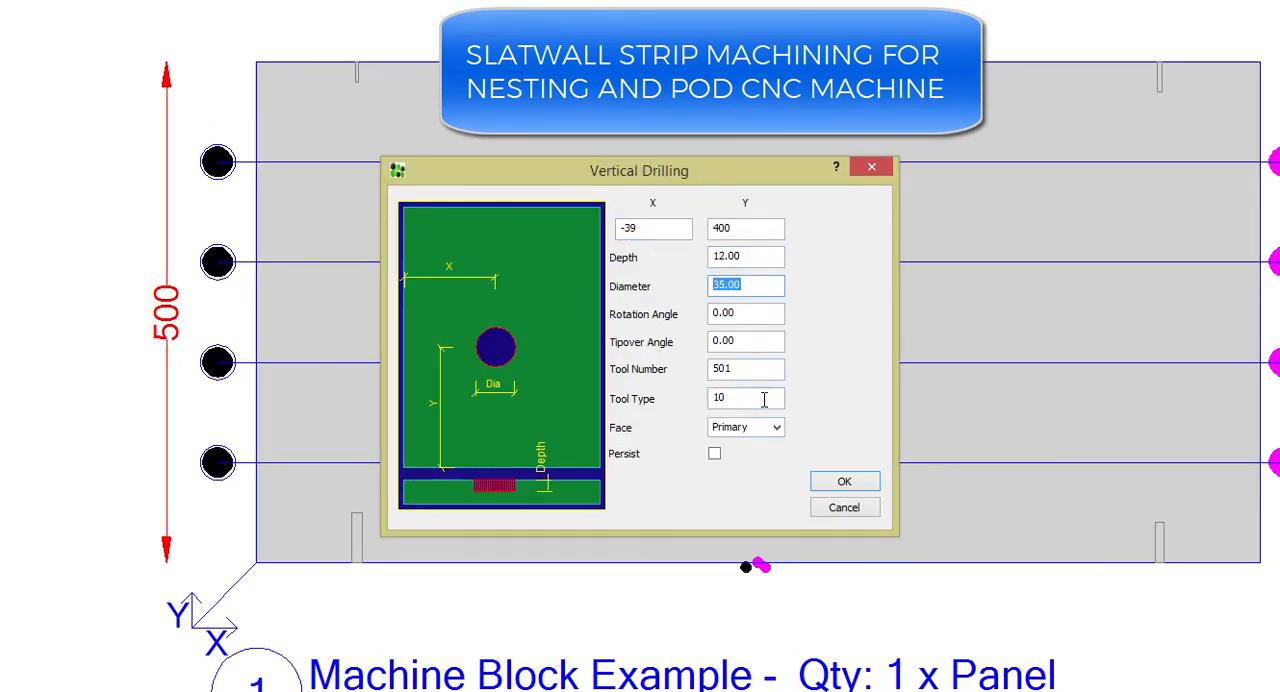
pyautogui.click(830, 512)
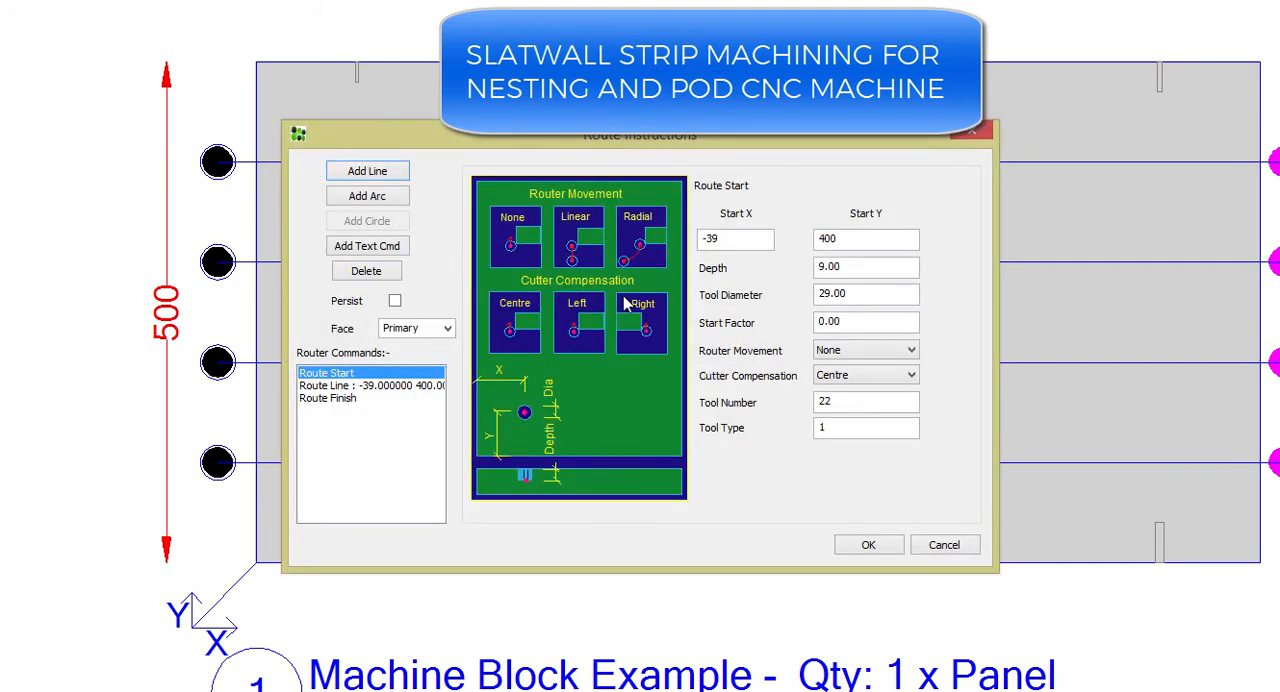
pyautogui.doubleClick(834, 262)
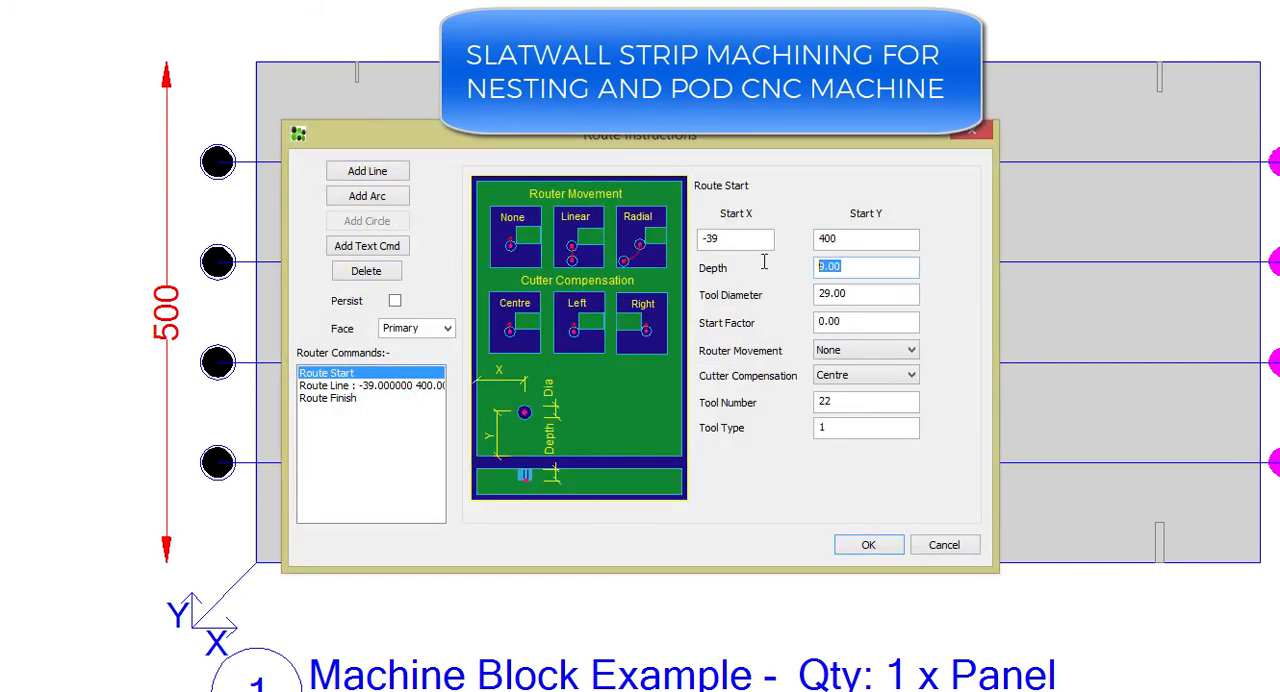
pyautogui.doubleClick(864, 294)
pyautogui.click(940, 545)
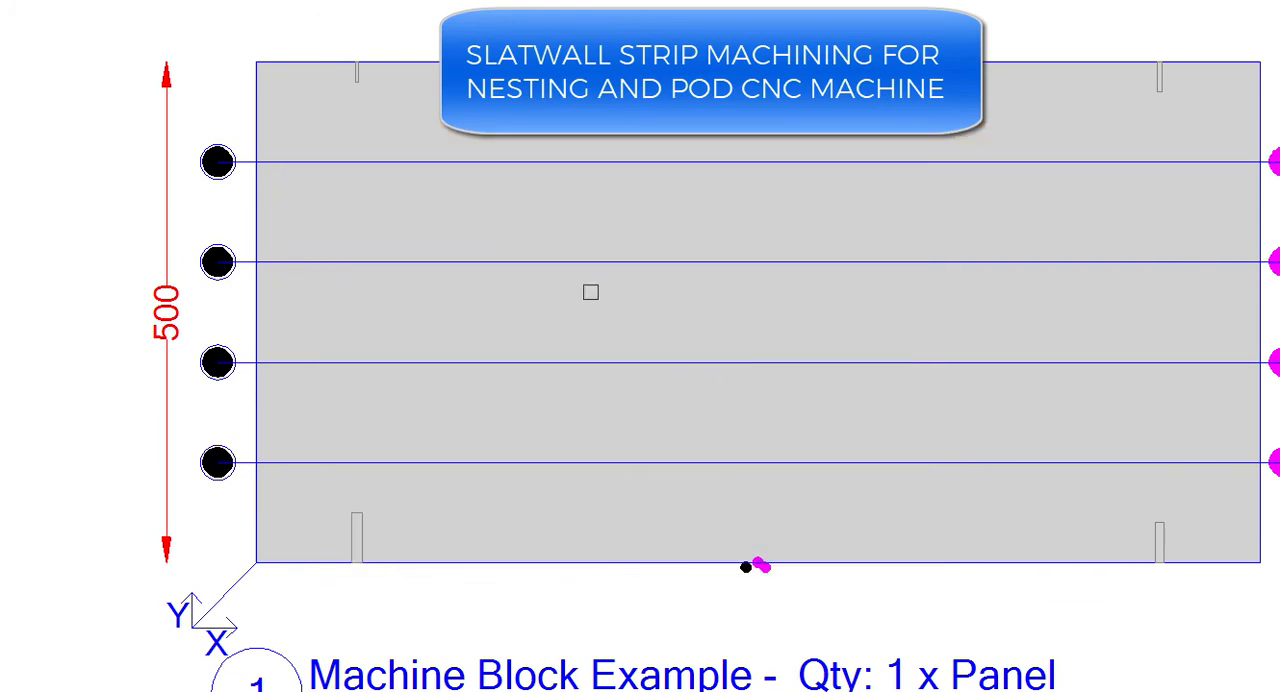
# Set the panel's User 1 custom property to C and reprocess the panel's machining
pyautogui.doubleClick(433, 116)
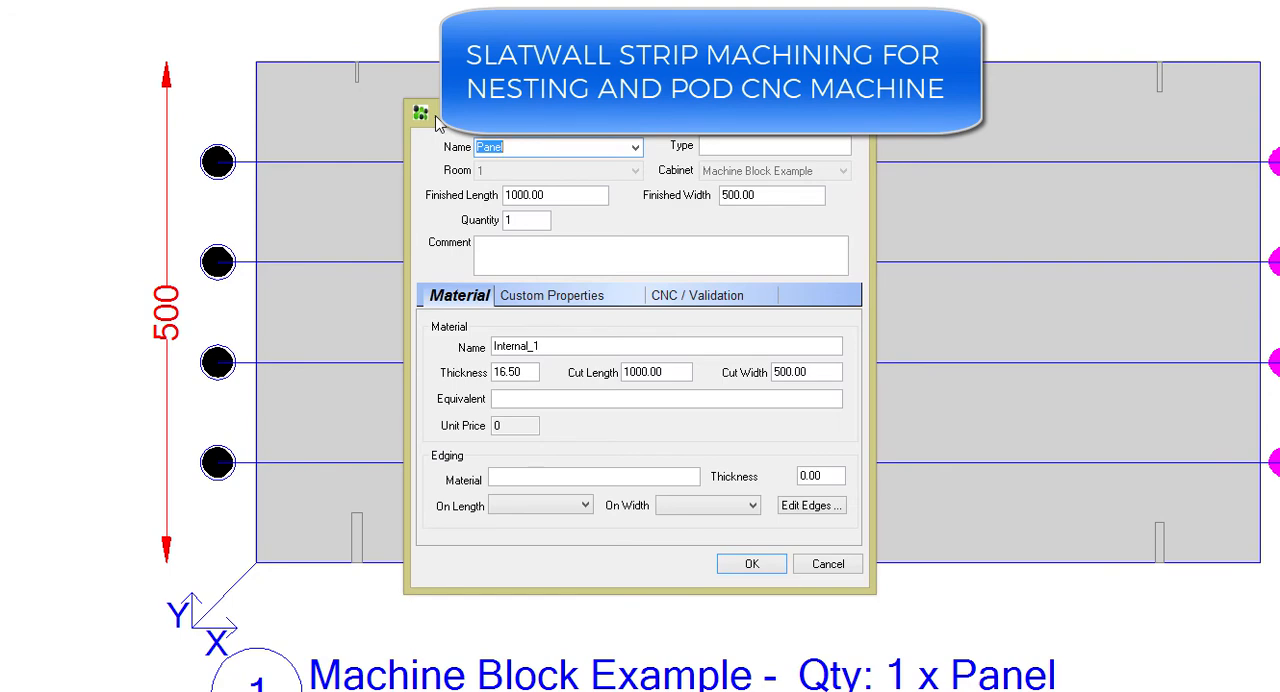
pyautogui.click(545, 297)
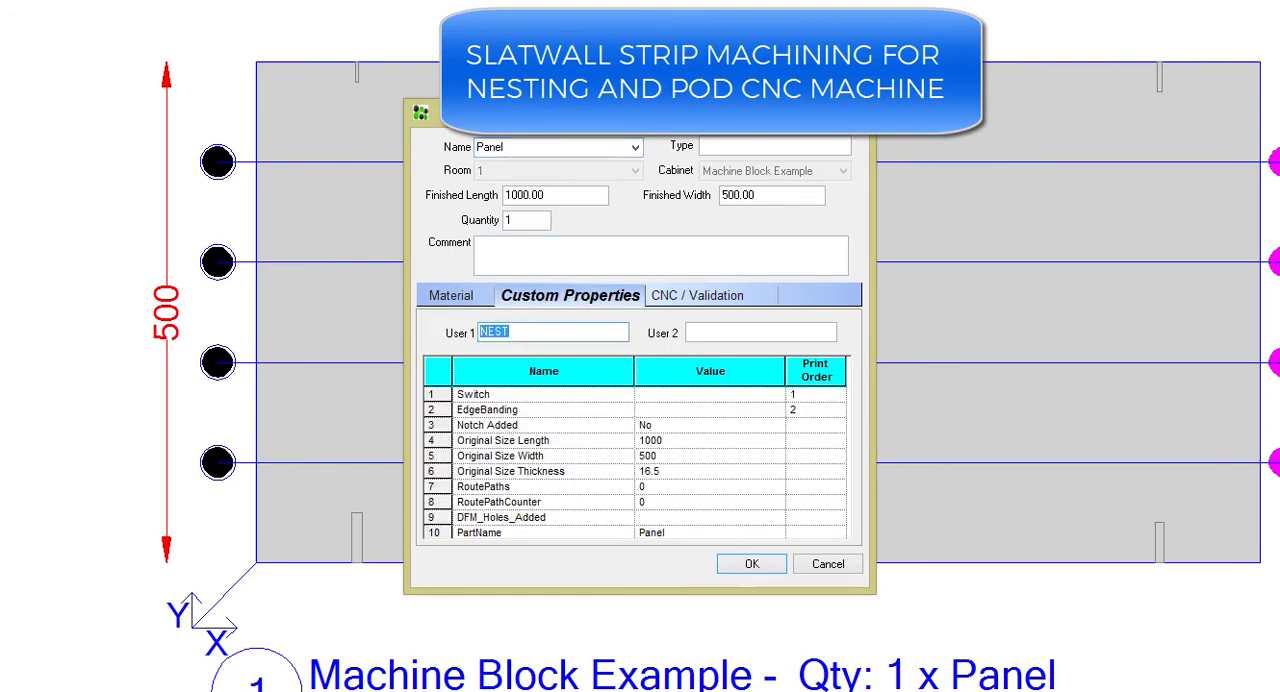
pyautogui.write('CNC')
pyautogui.click(752, 563)
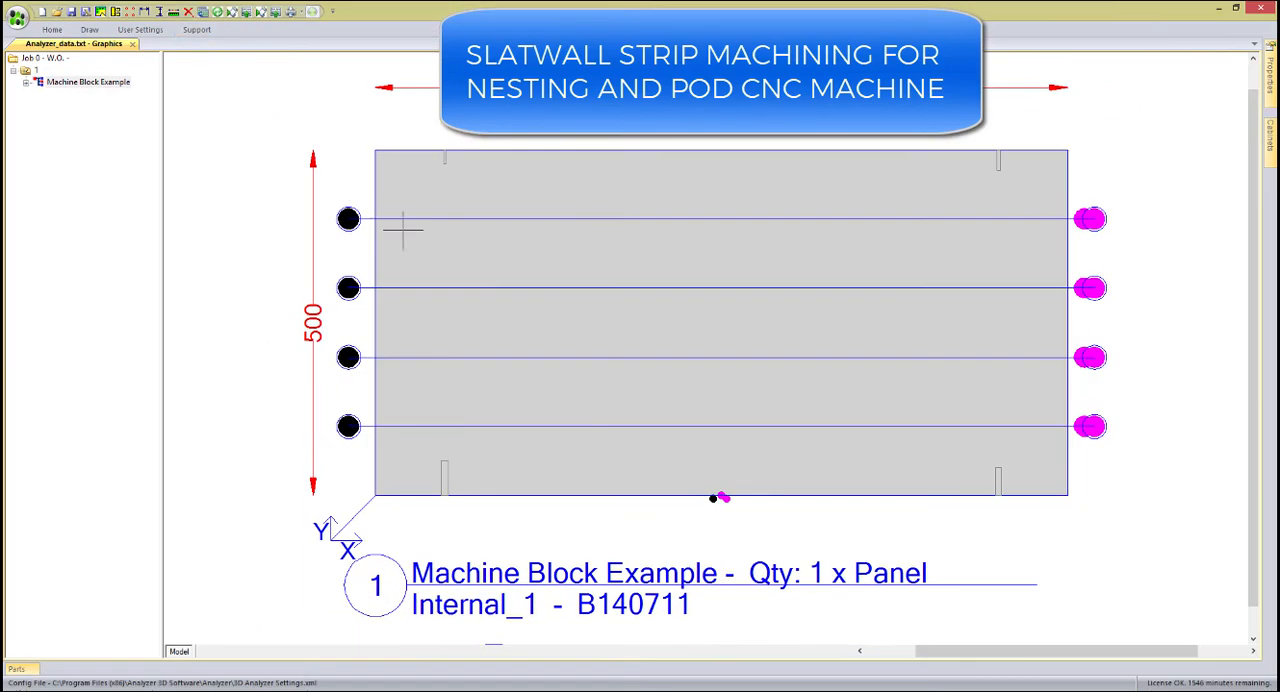
pyautogui.click(232, 13)
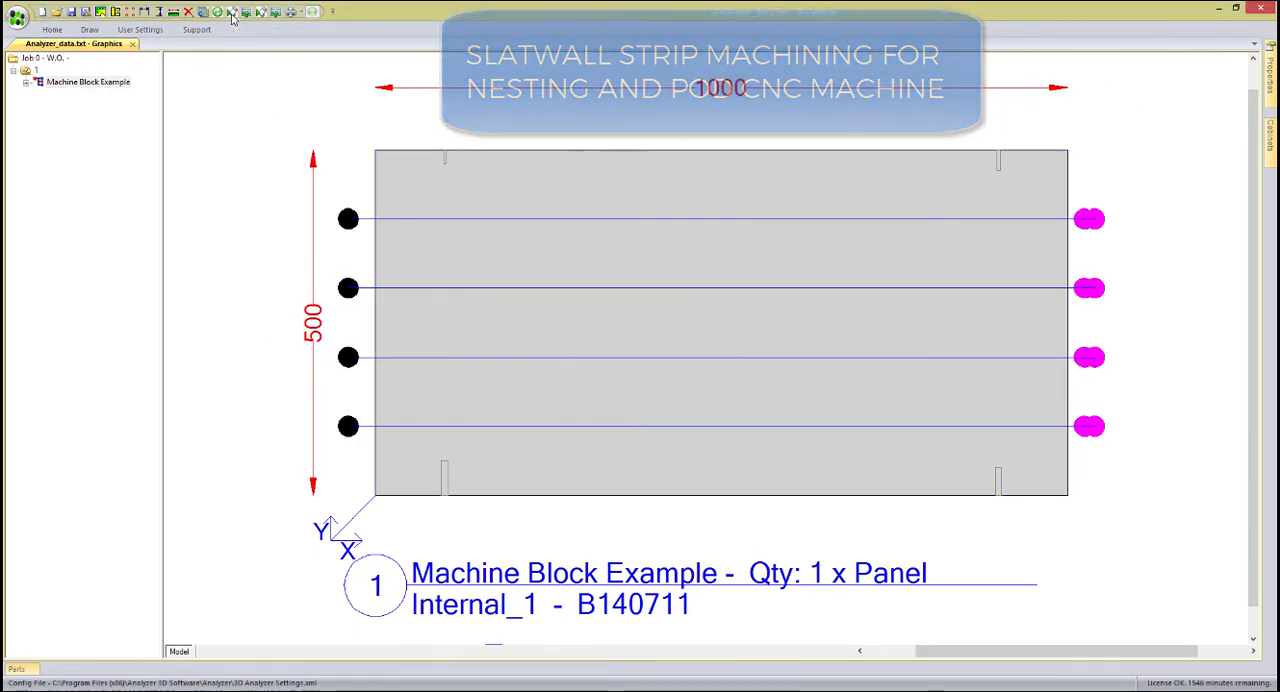